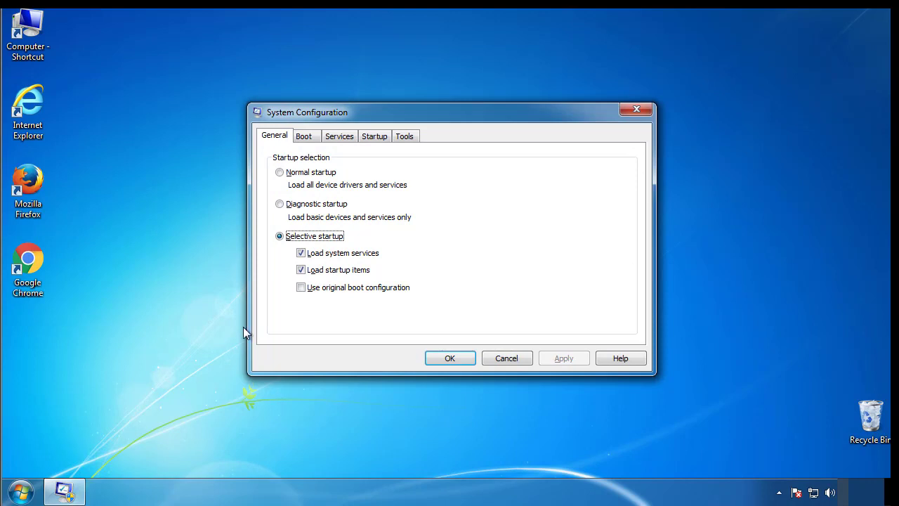
# Enable Safe boot with the Minimal option, restart the computer, and close the safe mode help window.
pyautogui.click(304, 138)
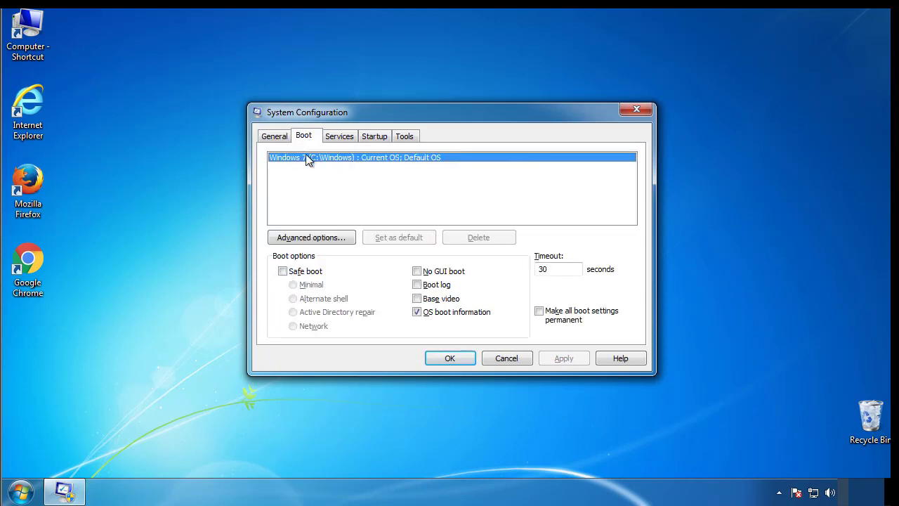
pyautogui.click(282, 271)
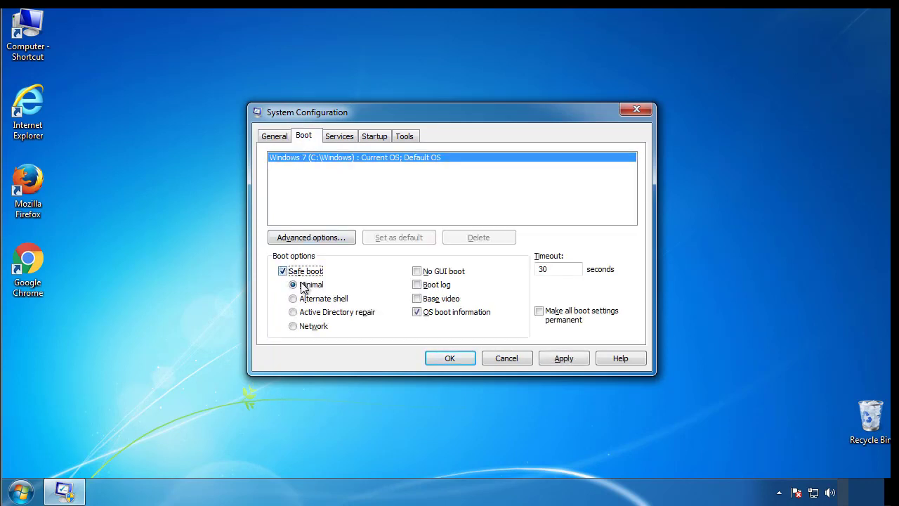
pyautogui.click(456, 358)
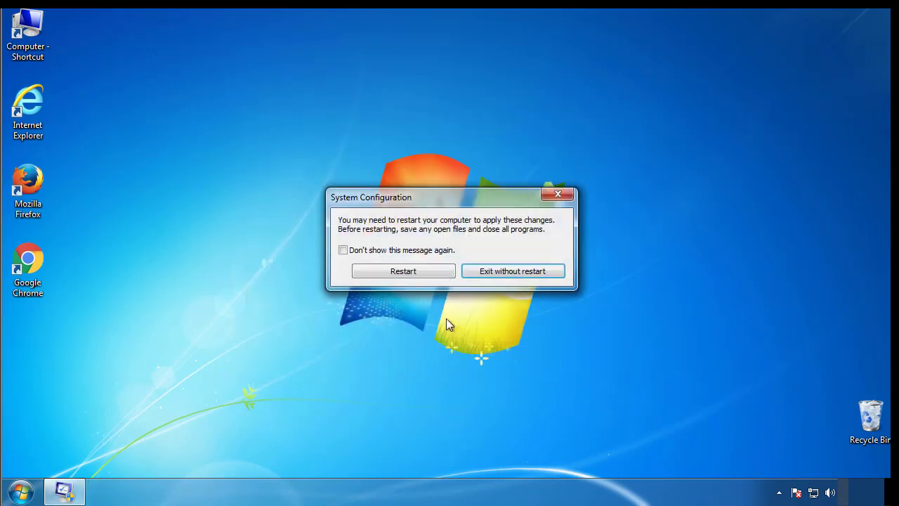
pyautogui.click(405, 273)
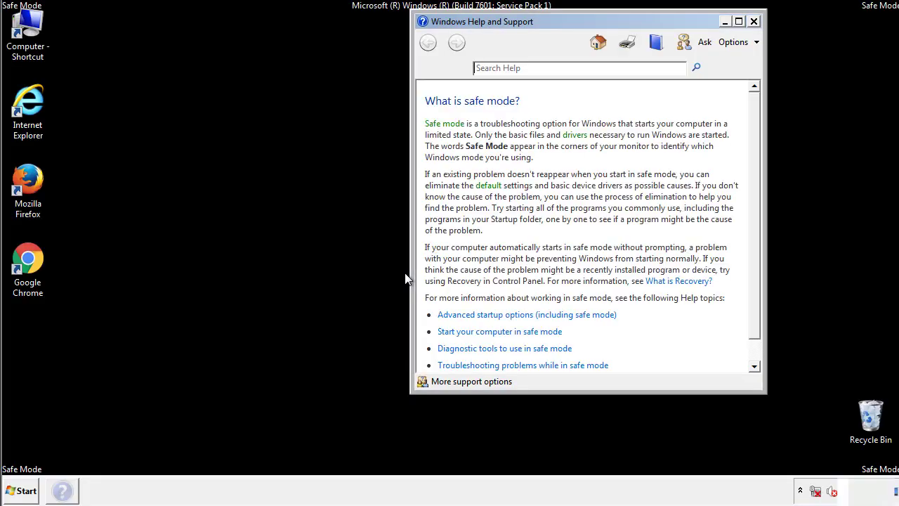
pyautogui.click(753, 22)
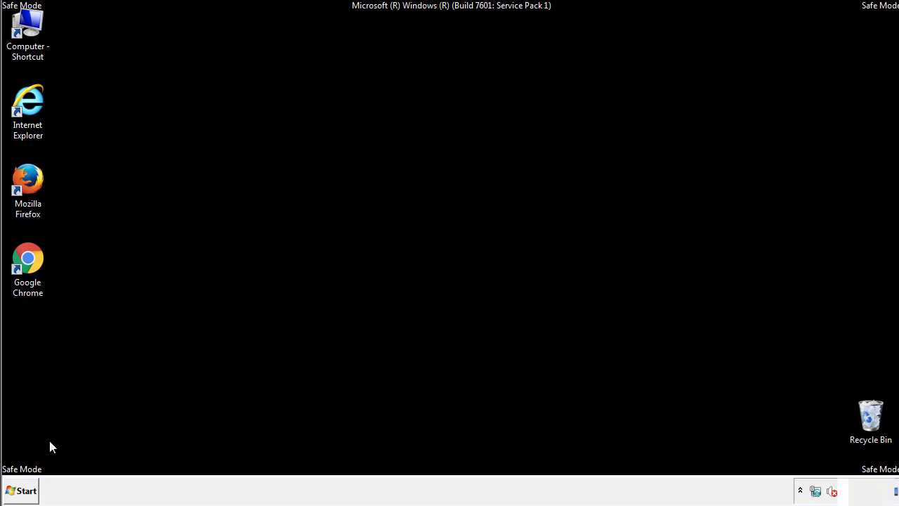
# Set Folder Options in Control Panel to show hidden files, folders, and drives.
pyautogui.click(21, 493)
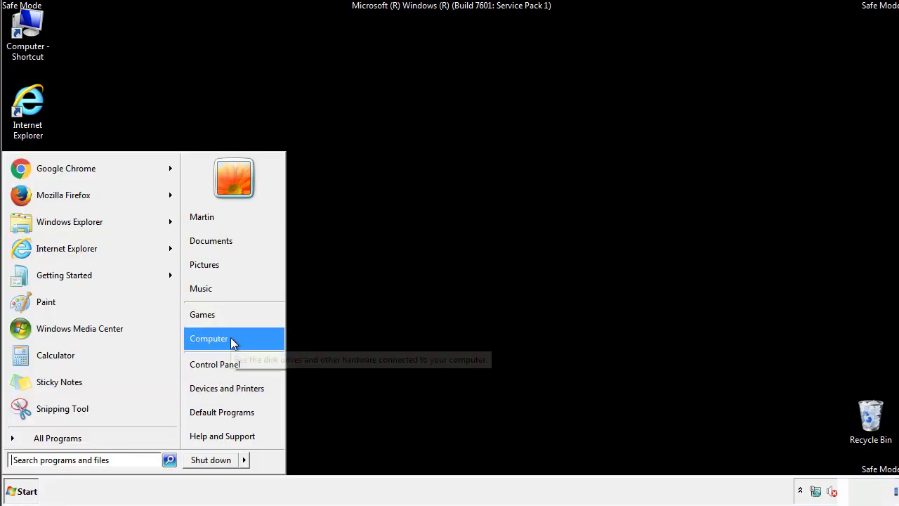
pyautogui.click(224, 363)
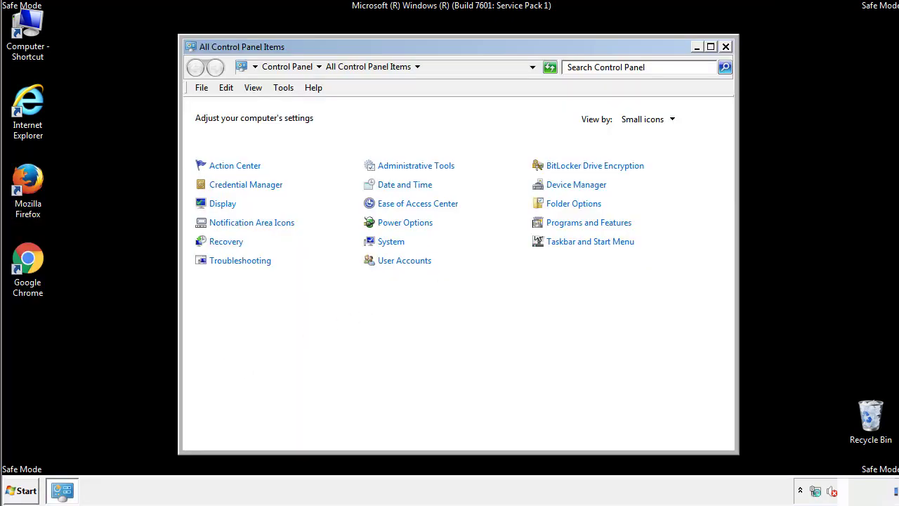
pyautogui.click(576, 203)
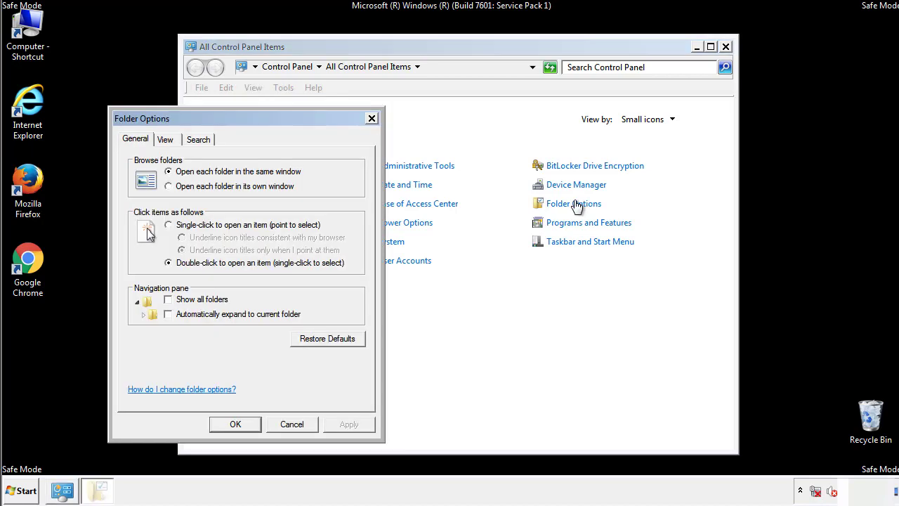
pyautogui.click(167, 140)
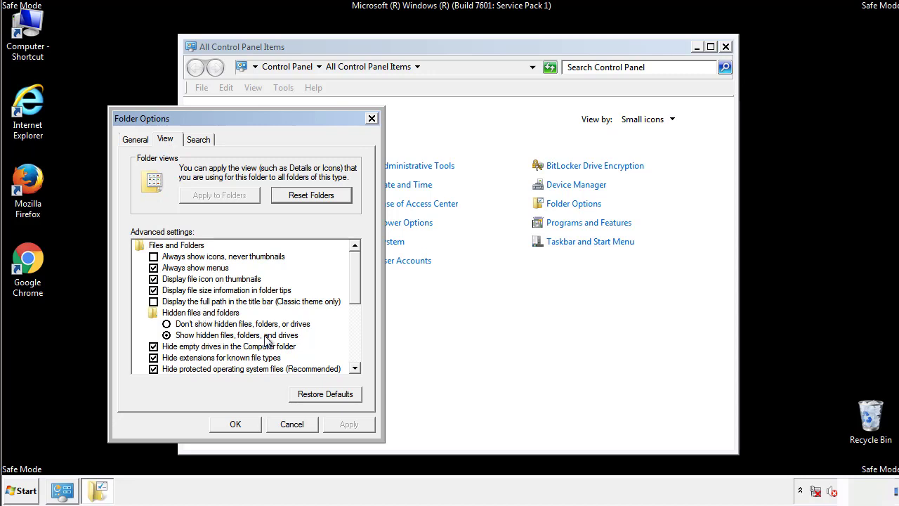
pyautogui.click(236, 424)
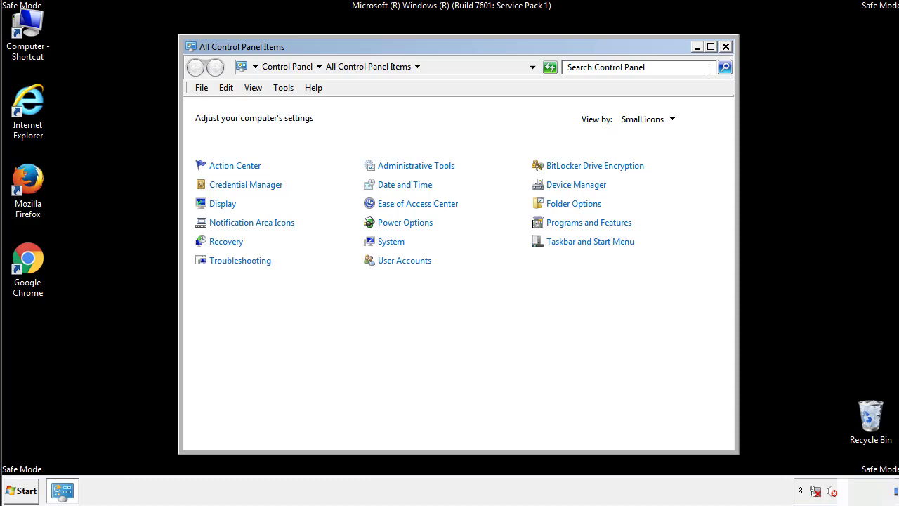
pyautogui.click(726, 47)
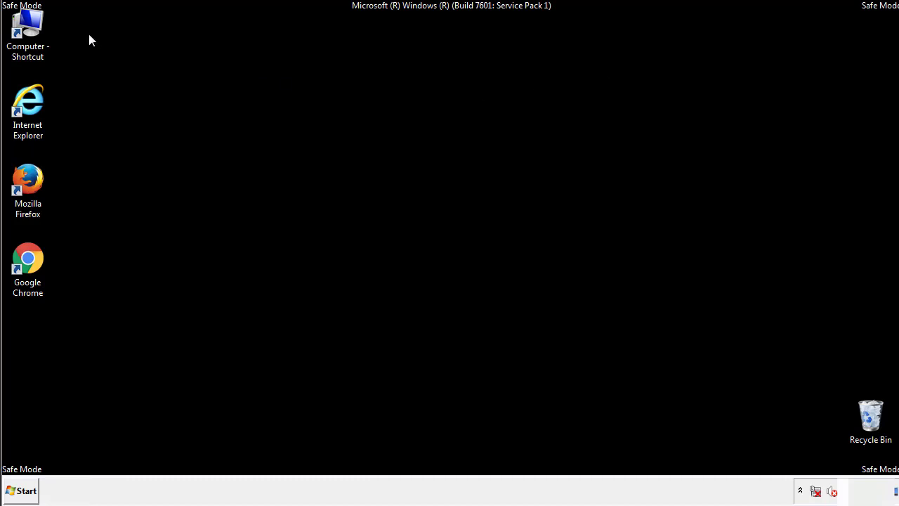
# Open the folder C:\Windows\System32\drivers\etc.
pyautogui.doubleClick(30, 28)
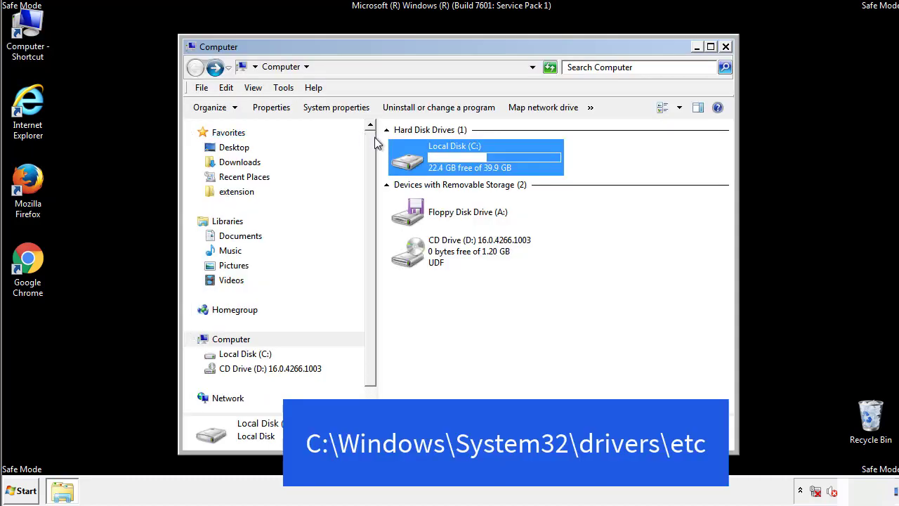
pyautogui.doubleClick(403, 159)
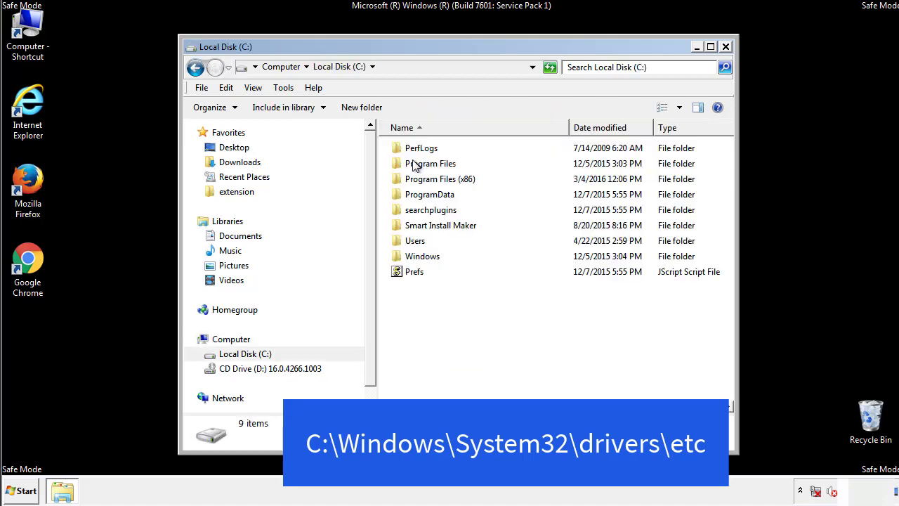
pyautogui.click(411, 259)
pyautogui.doubleClick(411, 259)
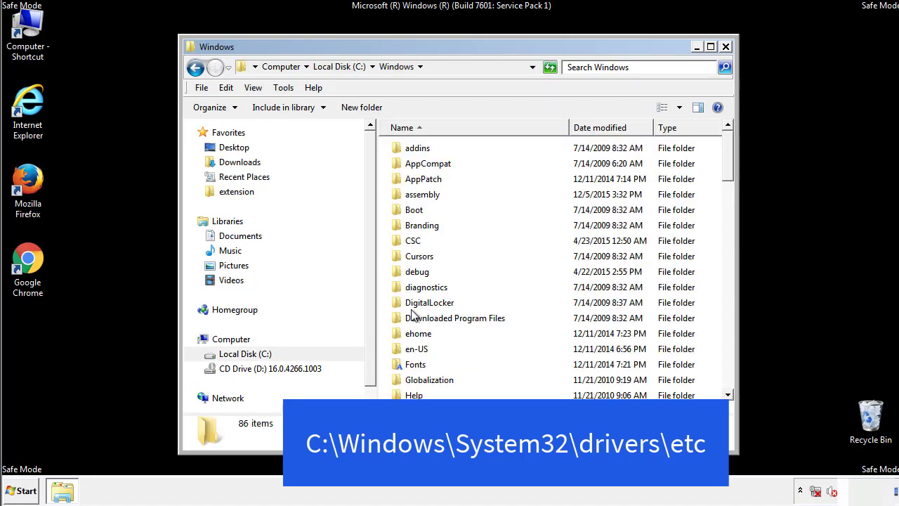
pyautogui.scroll(-4, 414, 309)
pyautogui.scroll(-5, 414, 319)
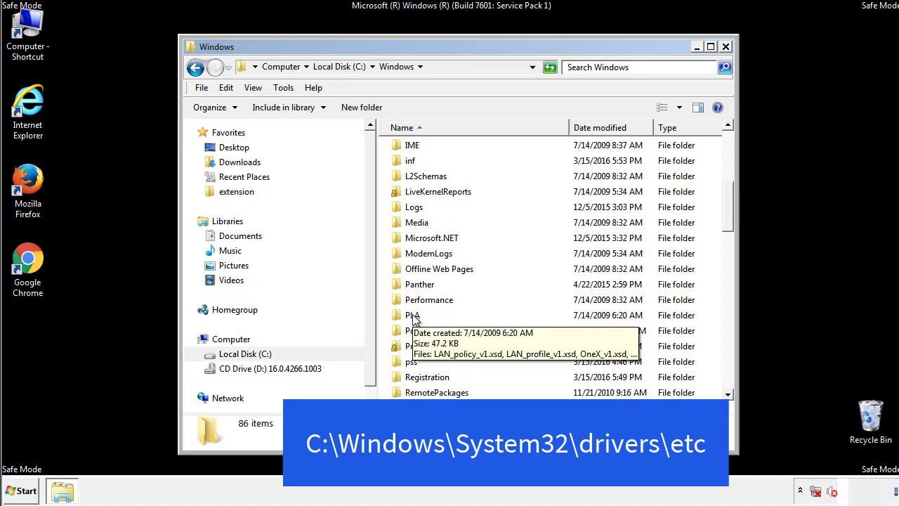
pyautogui.scroll(-2, 414, 317)
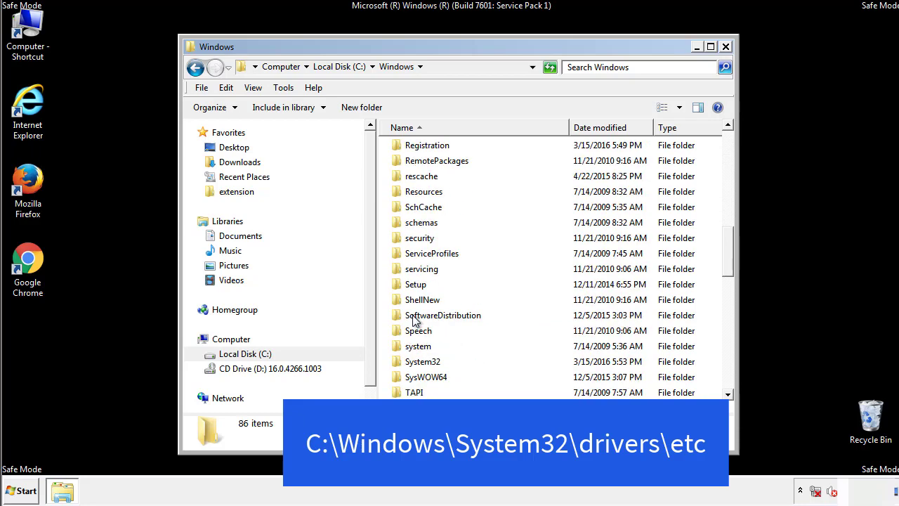
pyautogui.doubleClick(422, 363)
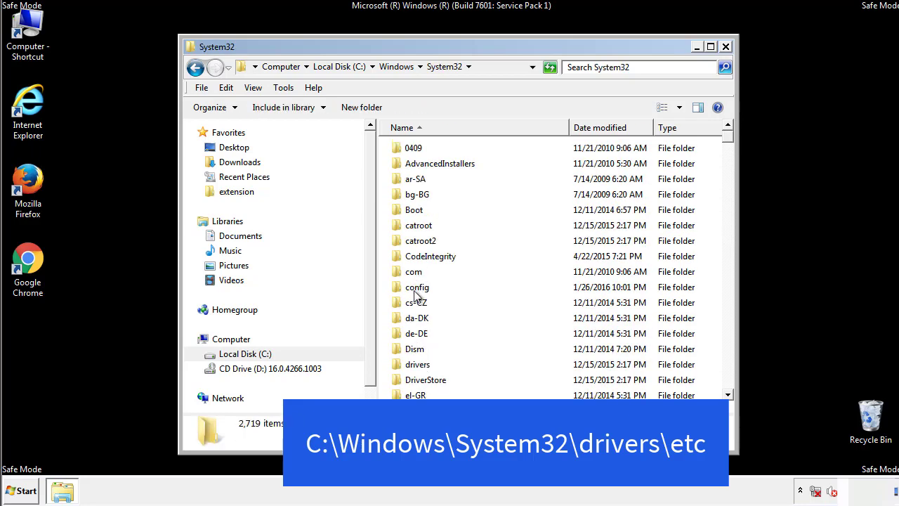
pyautogui.click(417, 369)
pyautogui.doubleClick(417, 370)
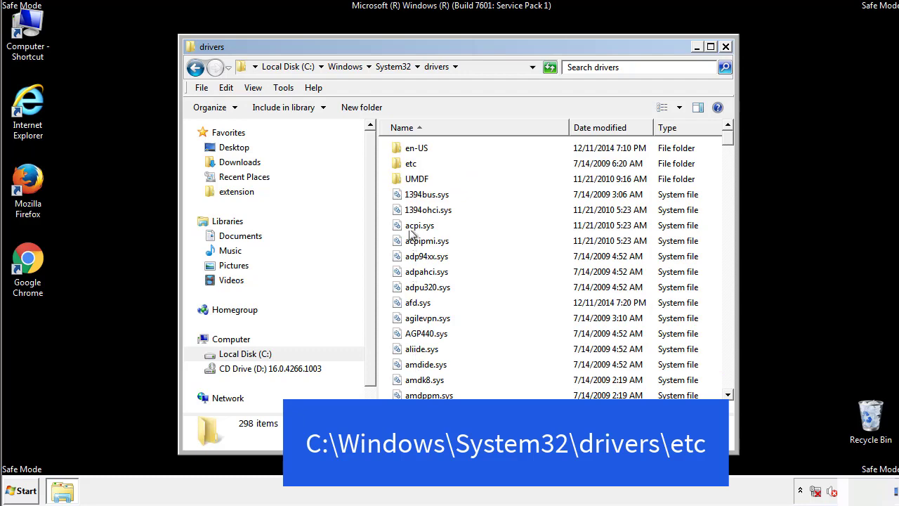
pyautogui.doubleClick(407, 166)
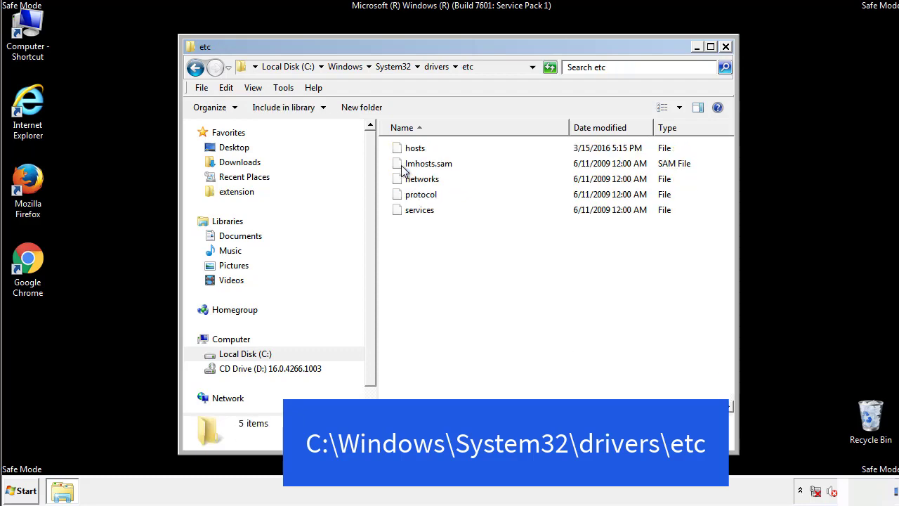
# Open the hosts file in Notepad and move its window fully into view.
pyautogui.doubleClick(408, 153)
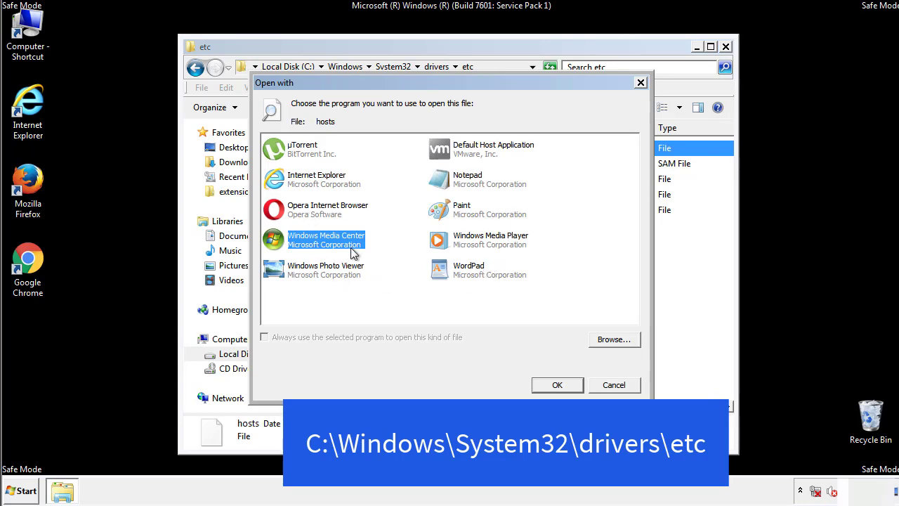
pyautogui.click(454, 183)
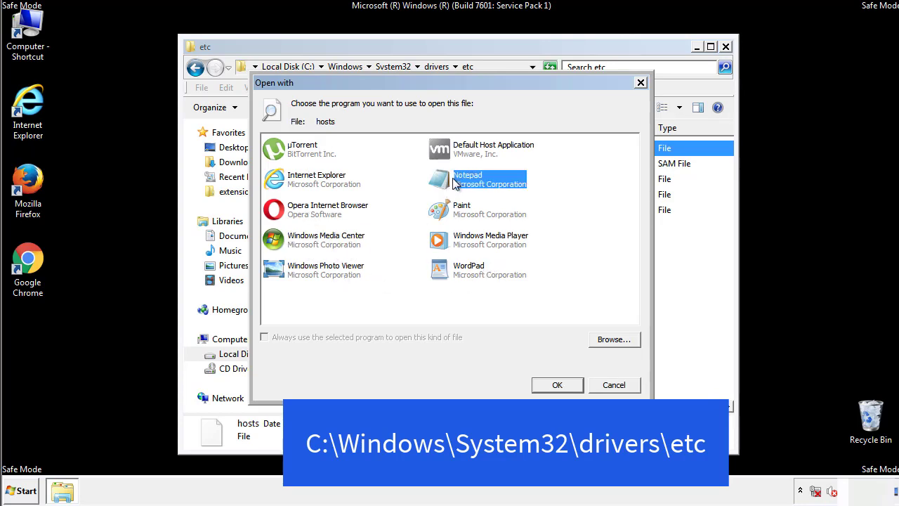
pyautogui.click(555, 384)
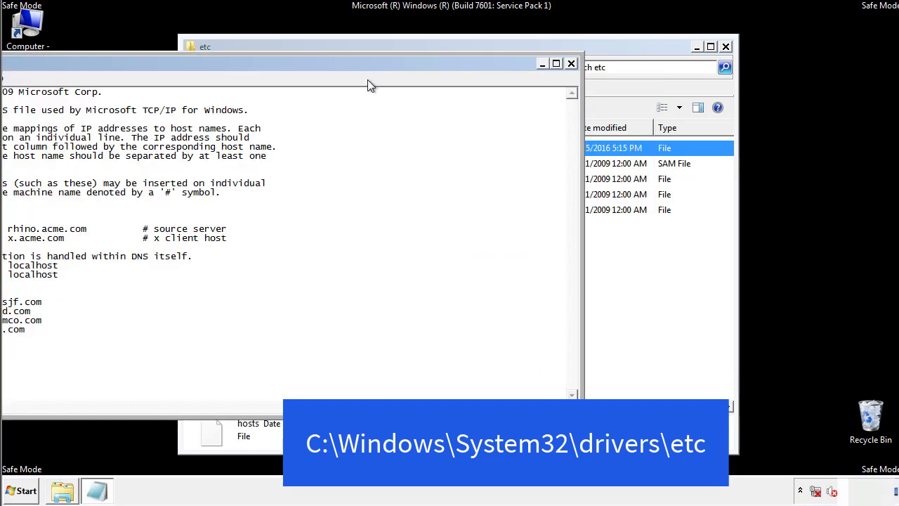
pyautogui.moveTo(368, 63); pyautogui.dragTo(572, 77)
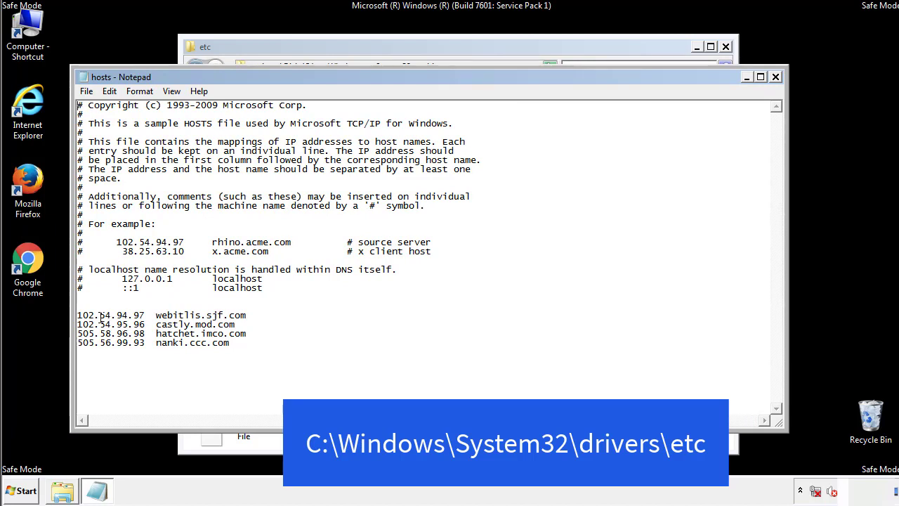
# Delete the four IP entries below the localhost lines in the hosts file, save it, and close the file and its folder.
pyautogui.moveTo(252, 343); pyautogui.dragTo(80, 308)
pyautogui.press('Delete')
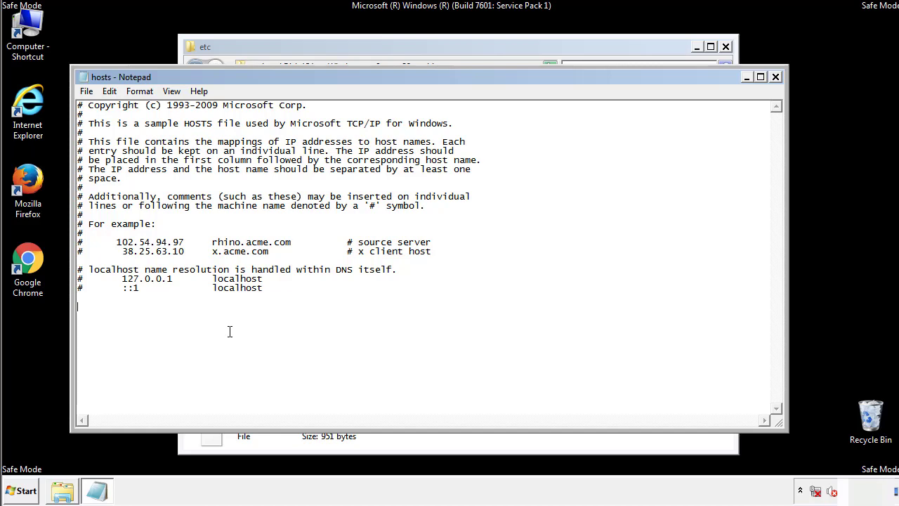
pyautogui.click(776, 78)
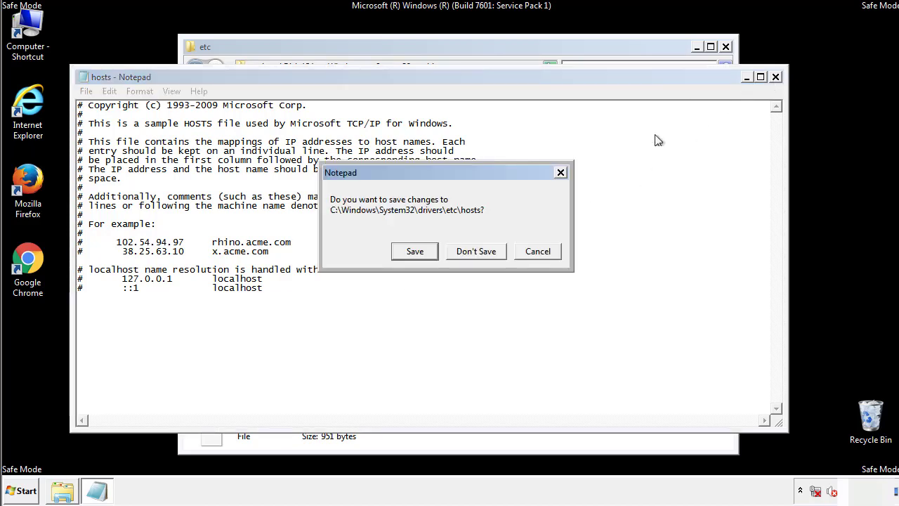
pyautogui.click(397, 255)
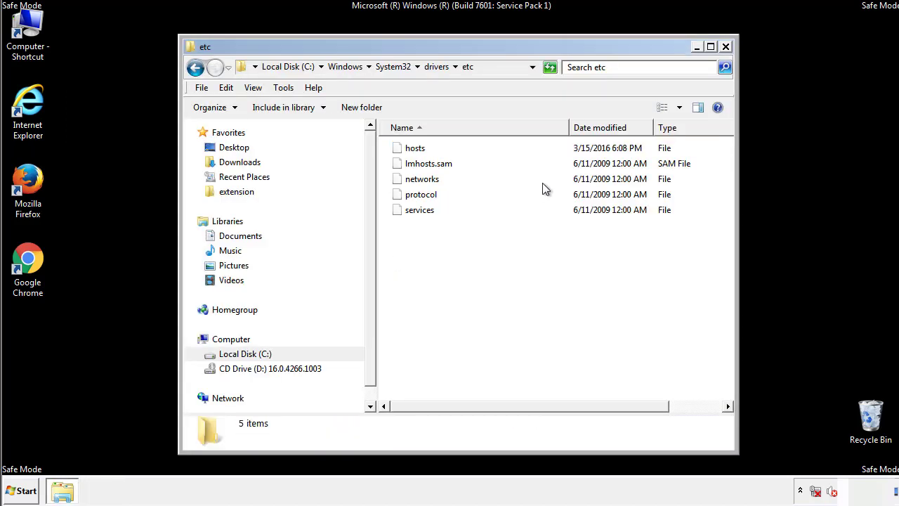
pyautogui.click(725, 47)
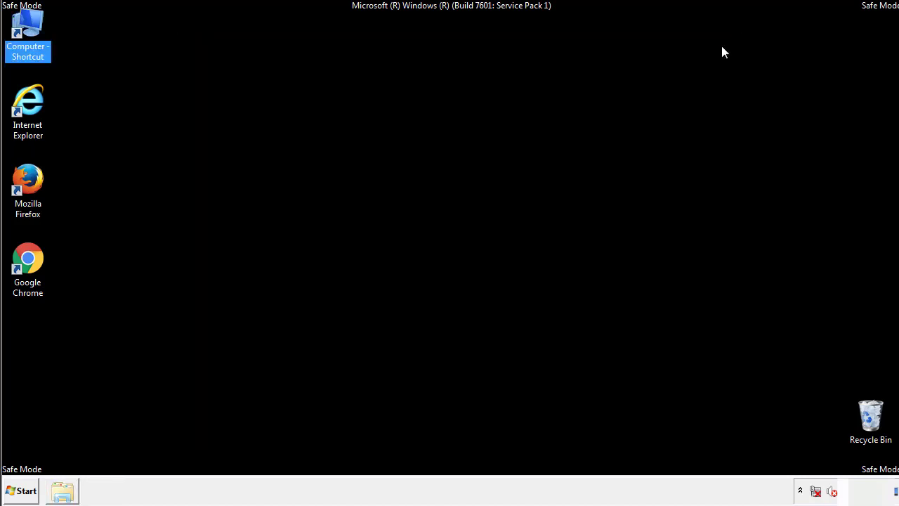
pyautogui.click(498, 139)
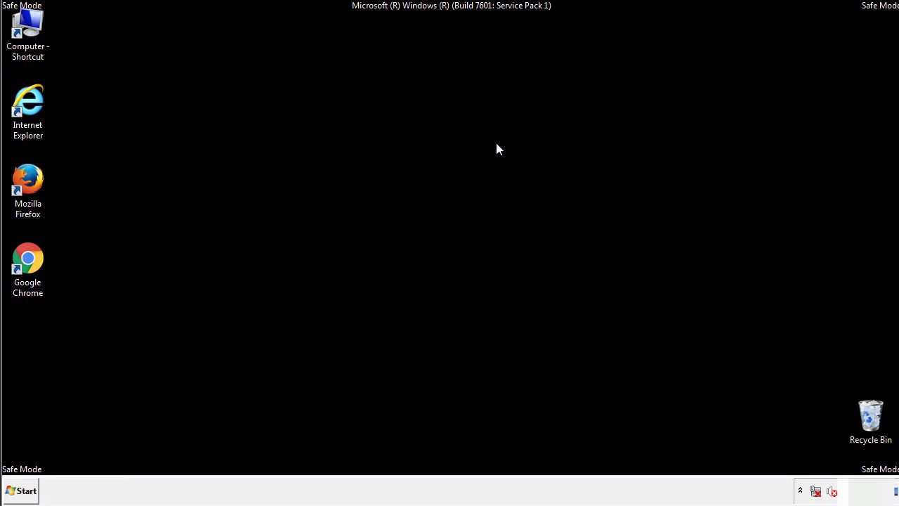
# Open the current user's Startup program folder.
pyautogui.click(21, 490)
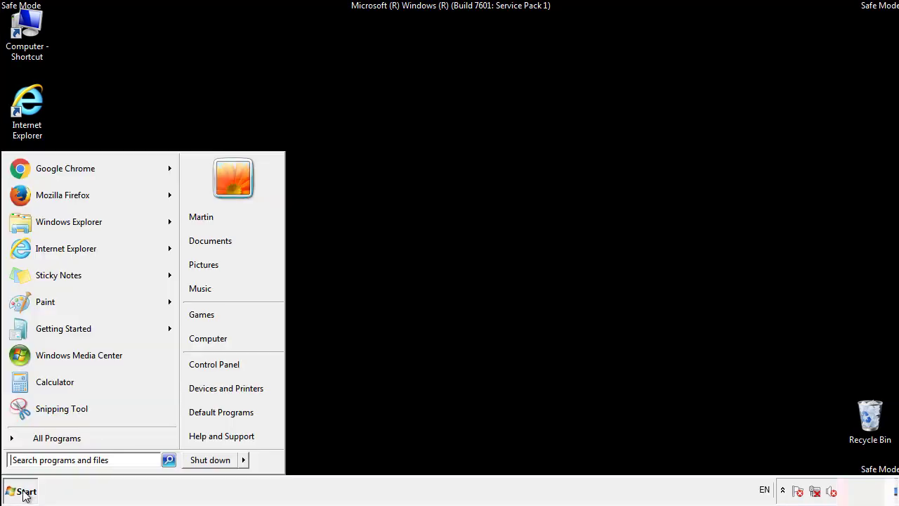
pyautogui.click(40, 442)
pyautogui.rightClick(34, 386)
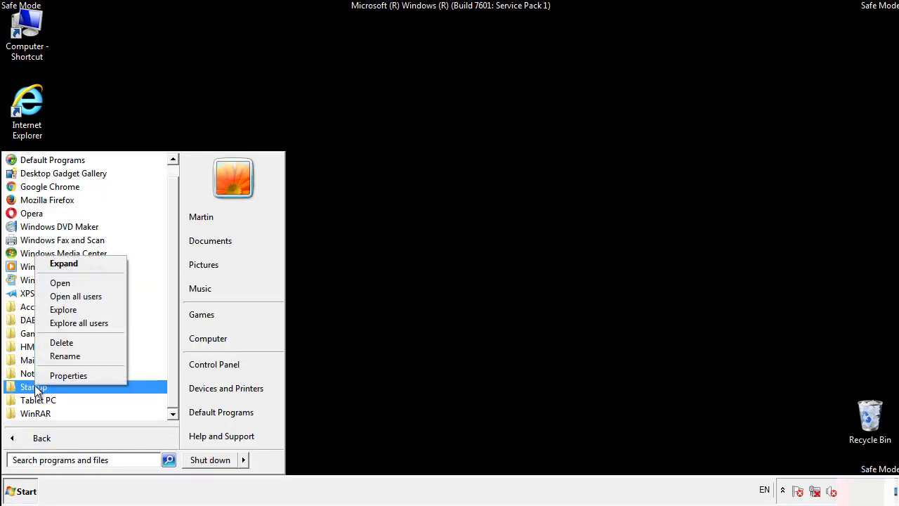
pyautogui.click(69, 282)
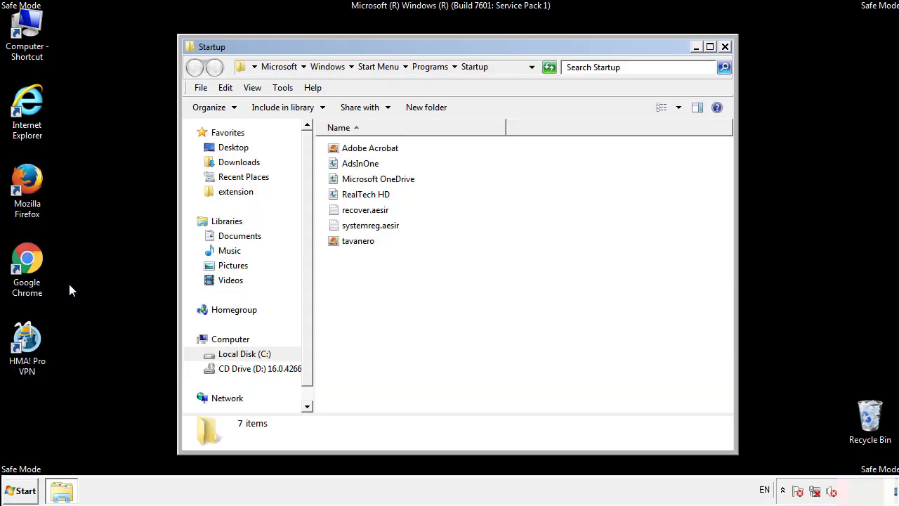
# Delete AdsInOne, recover.aesir, systemreg.aesir and tavanero from the Startup folder.
pyautogui.click(366, 166)
pyautogui.keyDown('ctrl'); pyautogui.click(373, 210); pyautogui.keyUp('ctrl')
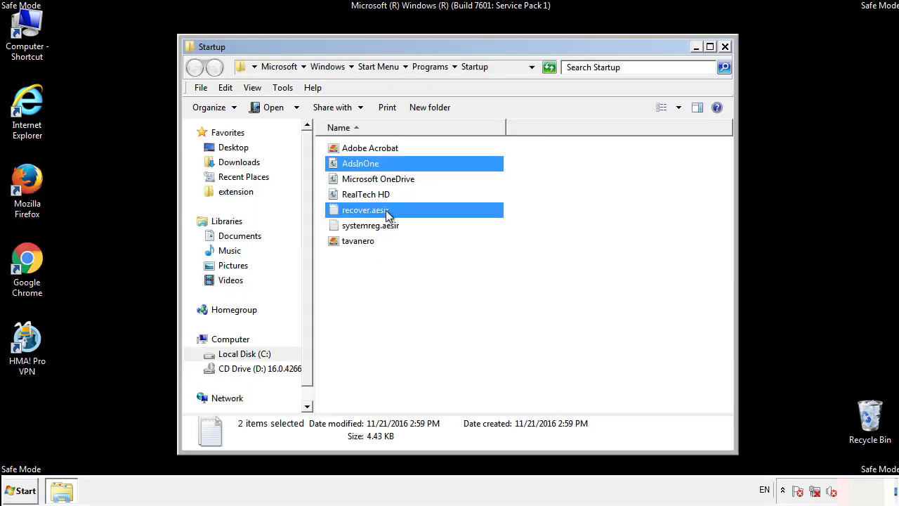
pyautogui.keyDown('ctrl'); pyautogui.click(370, 225); pyautogui.keyUp('ctrl')
pyautogui.keyDown('ctrl'); pyautogui.click(360, 242); pyautogui.keyUp('ctrl')
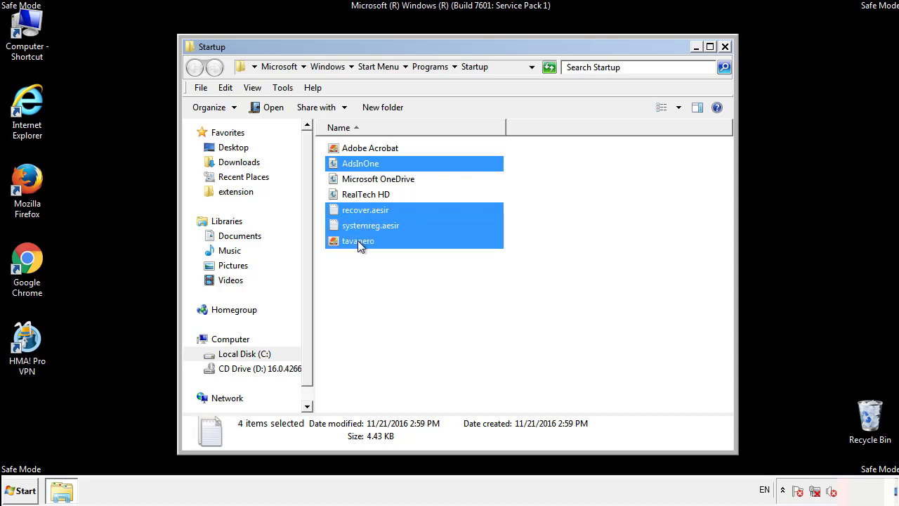
pyautogui.rightClick(355, 242)
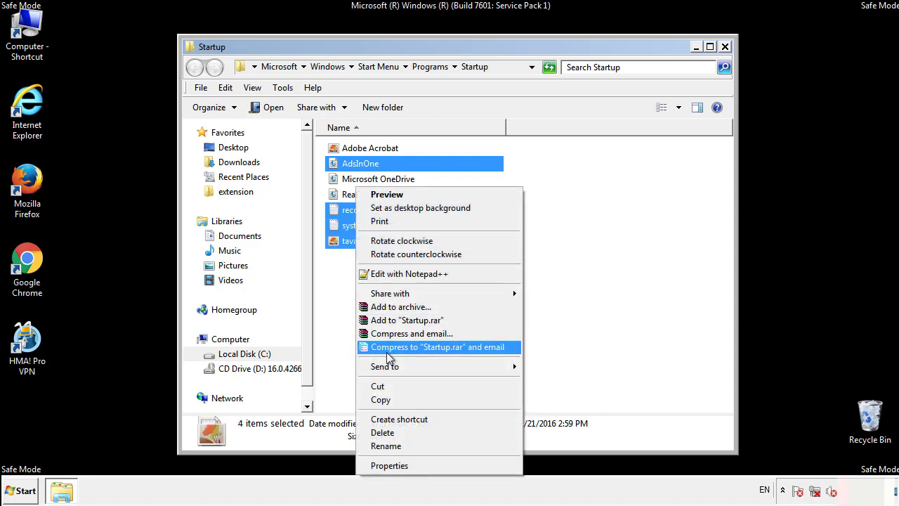
pyautogui.click(379, 432)
pyautogui.click(496, 260)
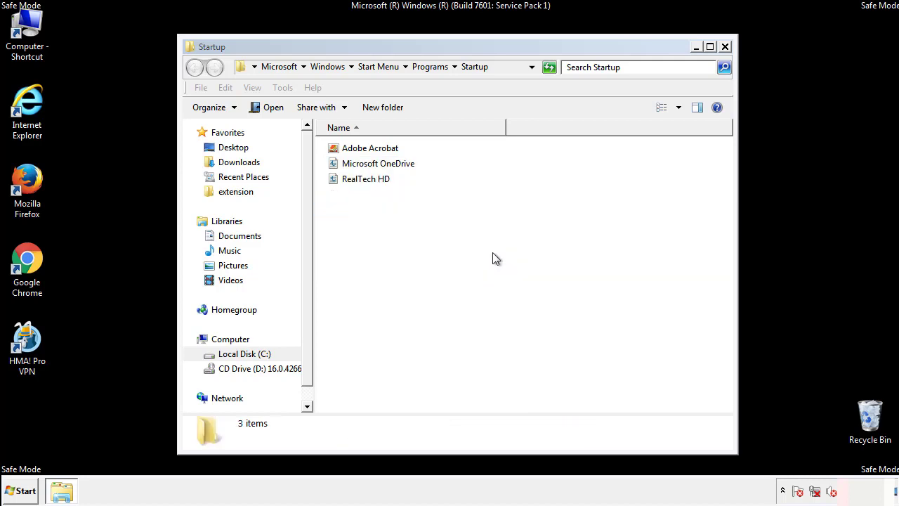
# Close the Startup folder and launch the Registry Editor with regedit.
pyautogui.click(725, 48)
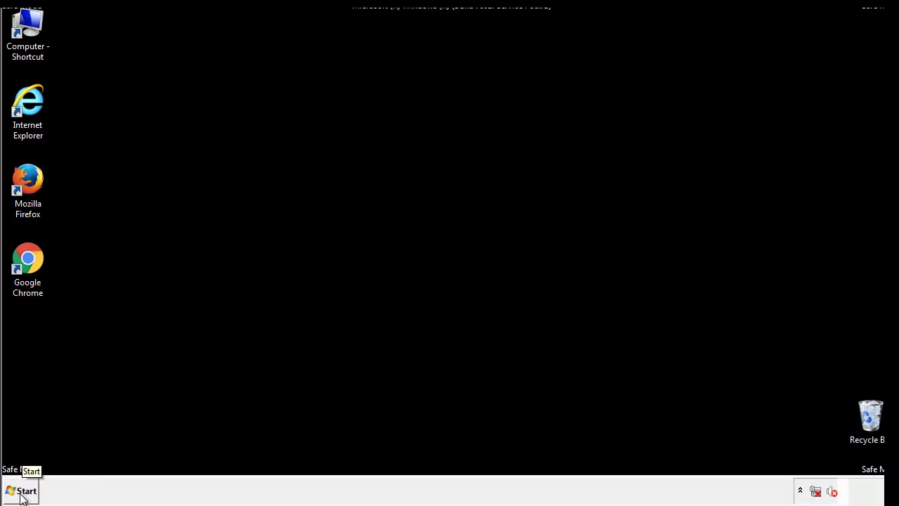
pyautogui.click(21, 492)
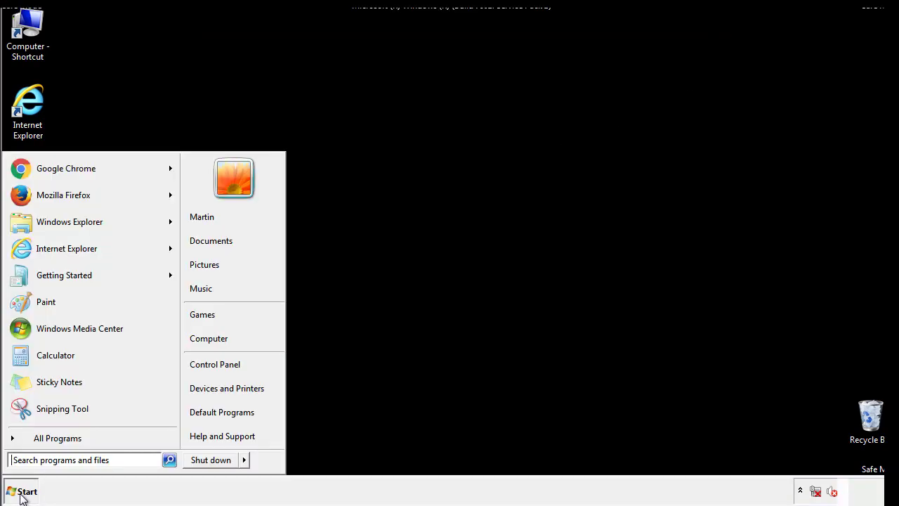
pyautogui.click(64, 461)
pyautogui.write('regedit')
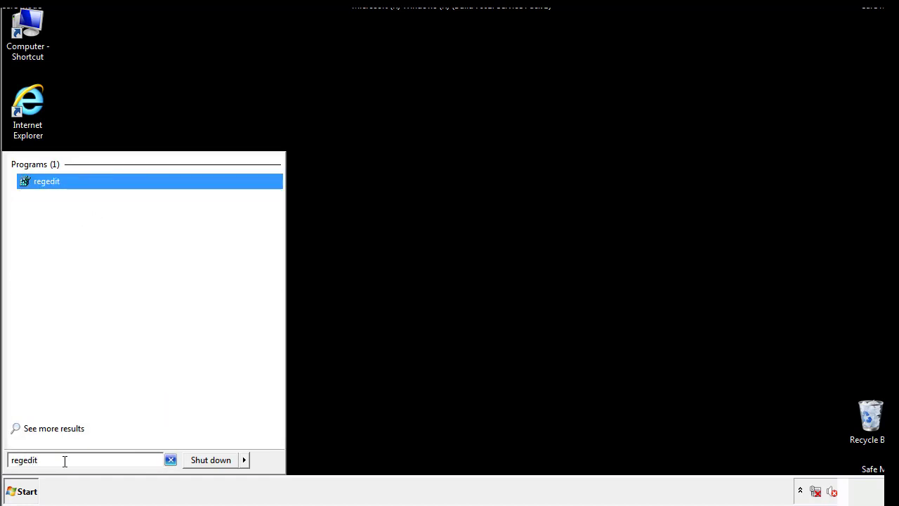
pyautogui.press('Return')
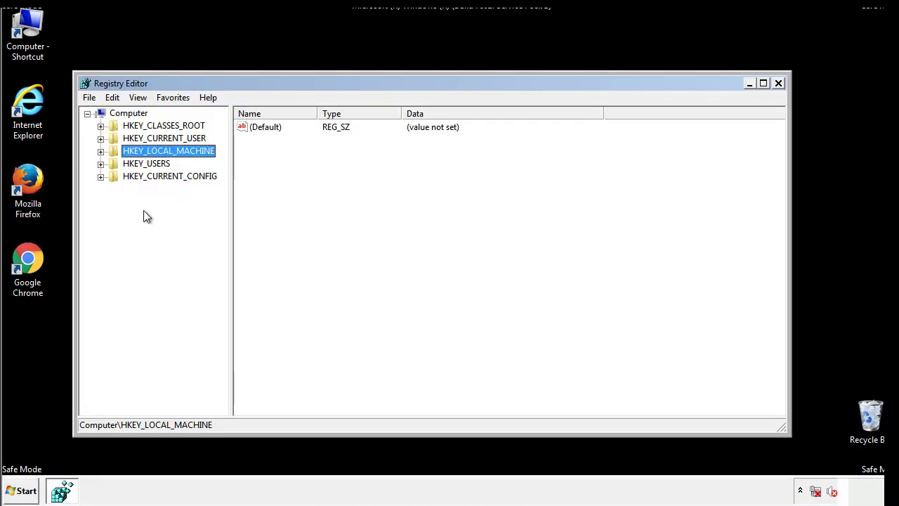
# Open the registry key HKEY_LOCAL_MACHINE\SOFTWARE\Microsoft\Windows\CurrentVersion\Run.
pyautogui.click(100, 151)
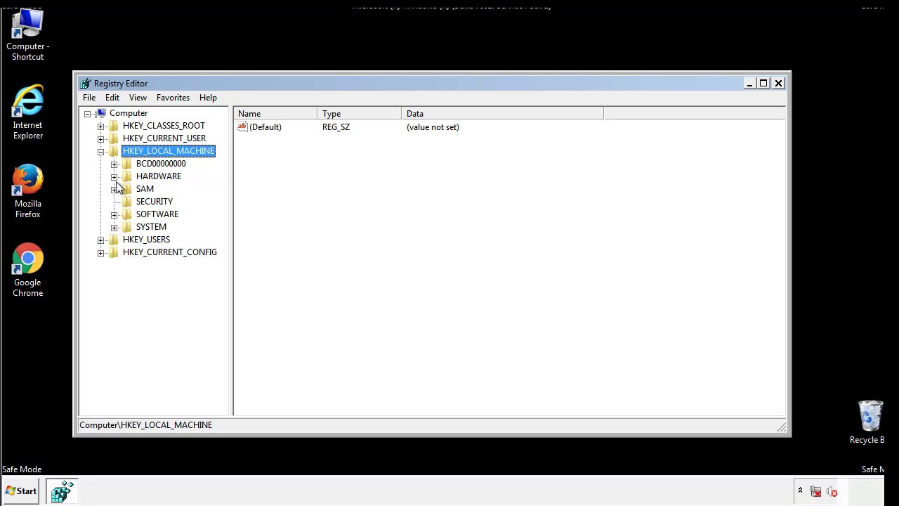
pyautogui.click(114, 214)
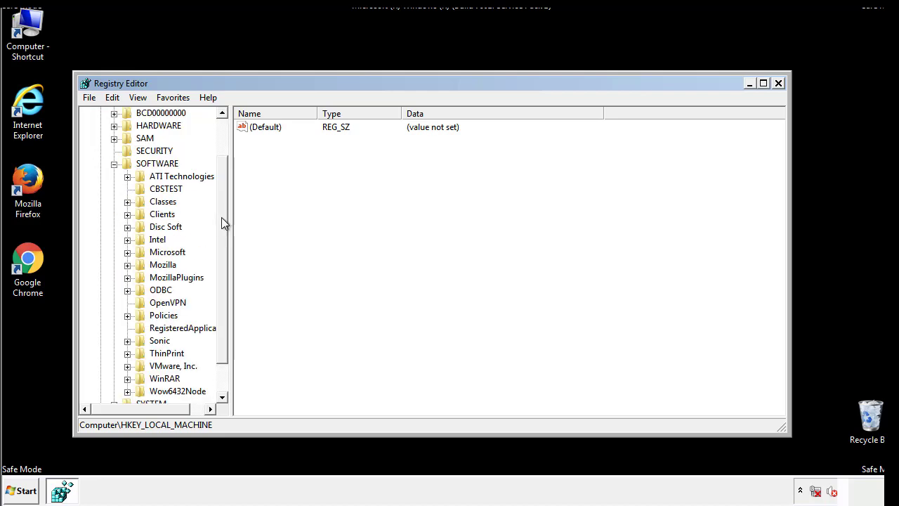
pyautogui.moveTo(221, 207); pyautogui.dragTo(223, 233)
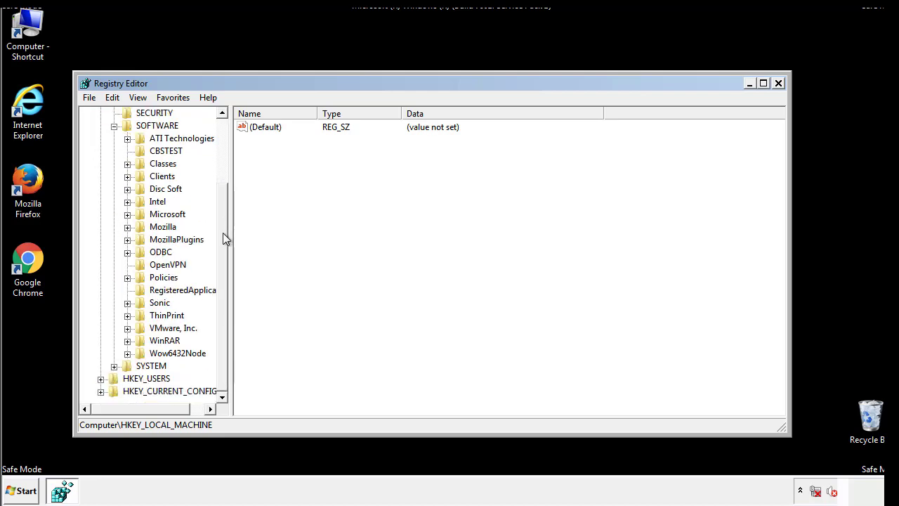
pyautogui.click(127, 215)
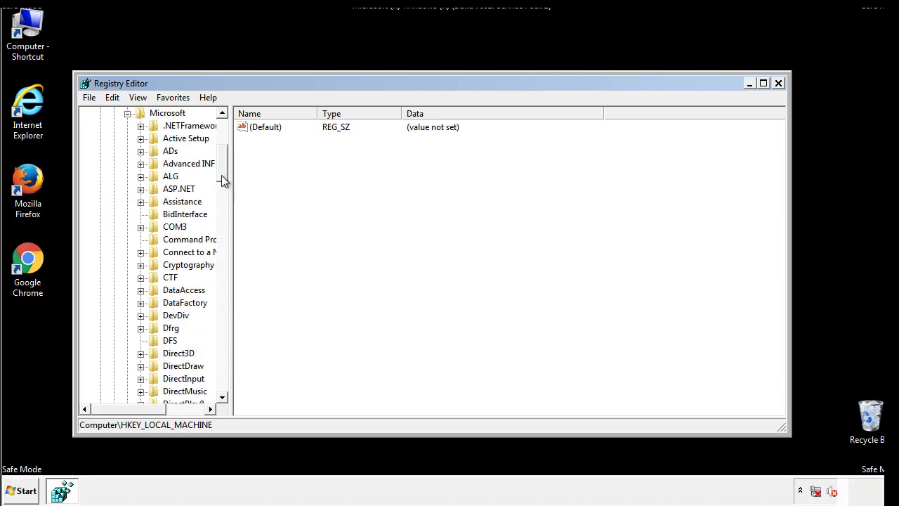
pyautogui.moveTo(221, 181); pyautogui.dragTo(224, 344)
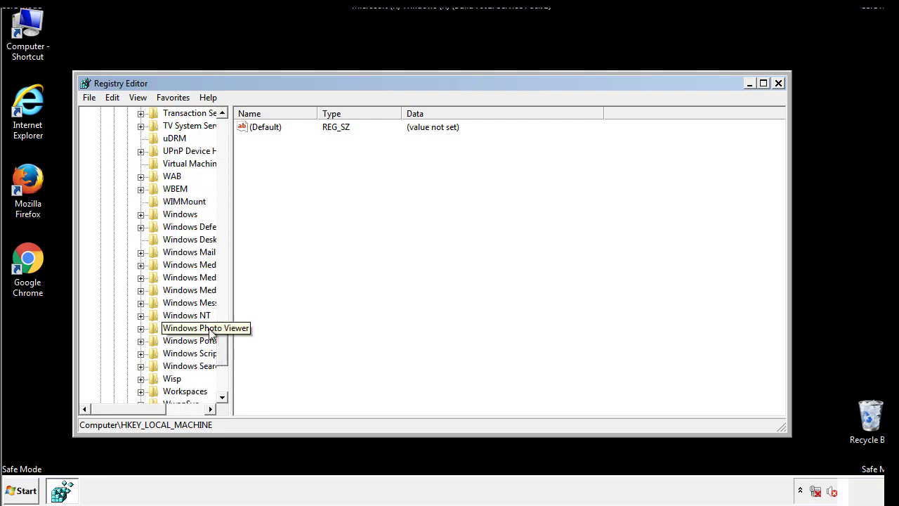
pyautogui.click(141, 214)
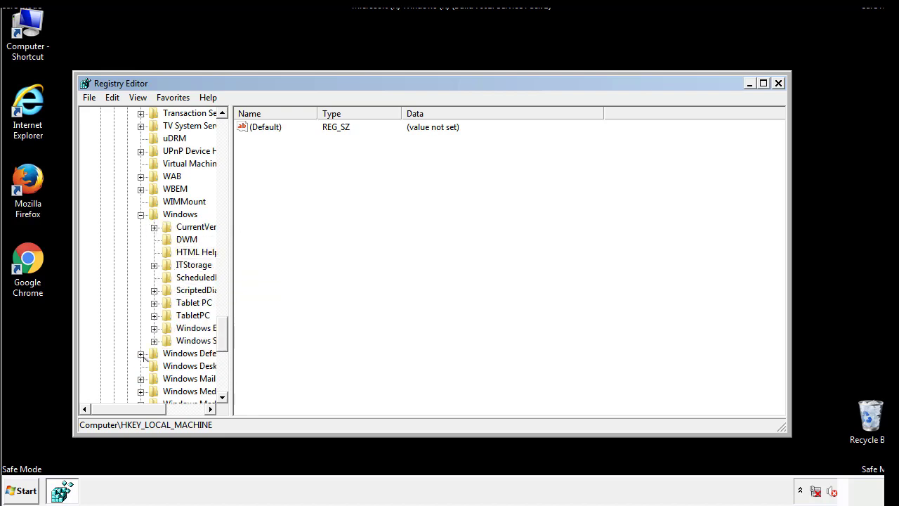
pyautogui.moveTo(123, 409); pyautogui.dragTo(144, 412)
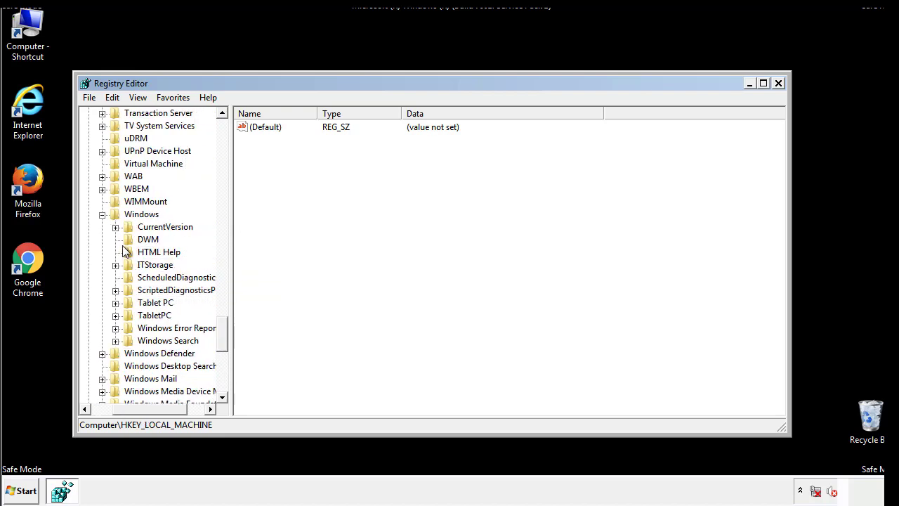
pyautogui.click(116, 228)
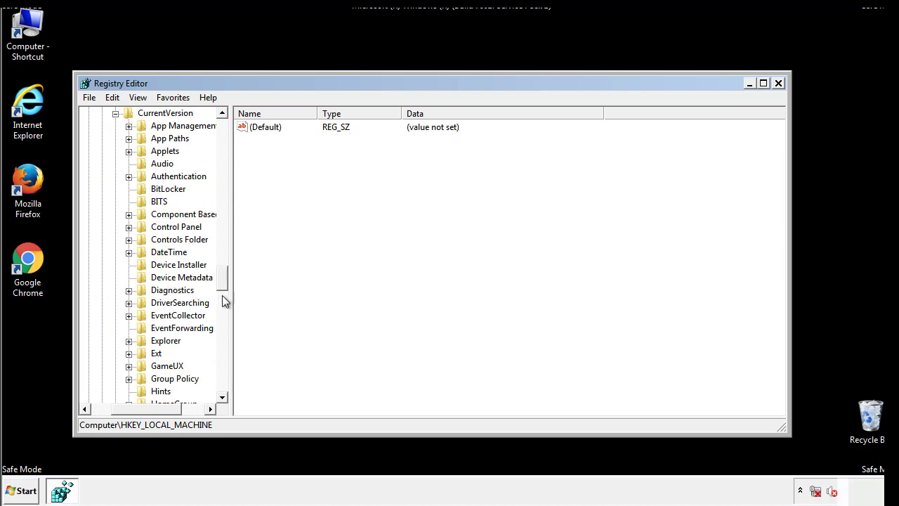
pyautogui.moveTo(225, 281); pyautogui.dragTo(223, 322)
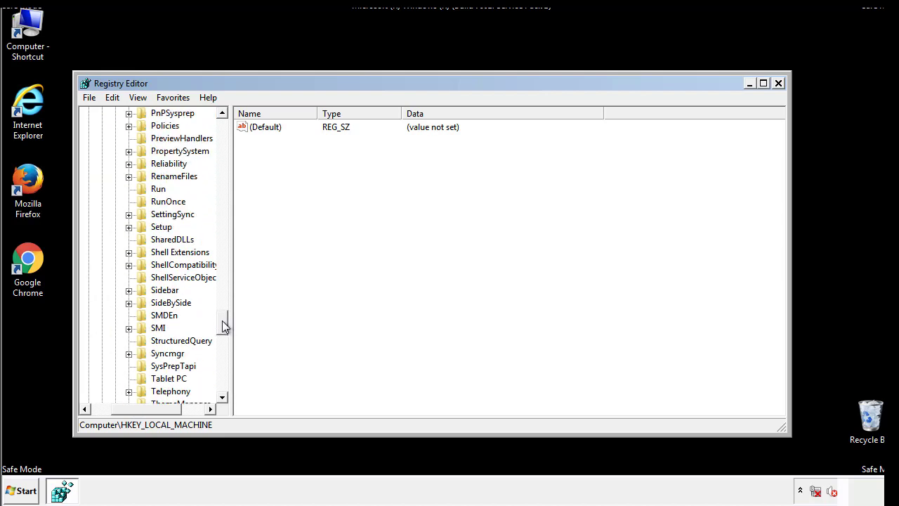
pyautogui.click(156, 190)
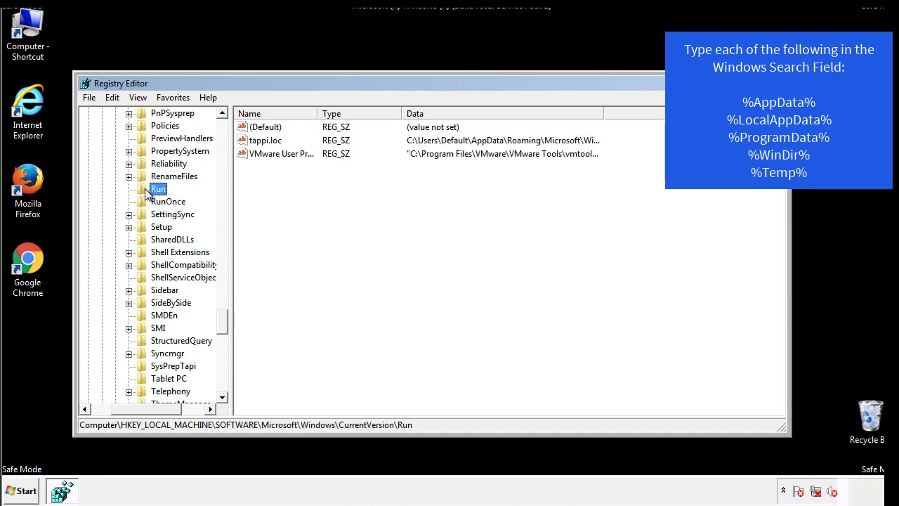
# Delete the tappi.loc value from the local machine's Run key.
pyautogui.click(267, 142)
pyautogui.rightClick(267, 142)
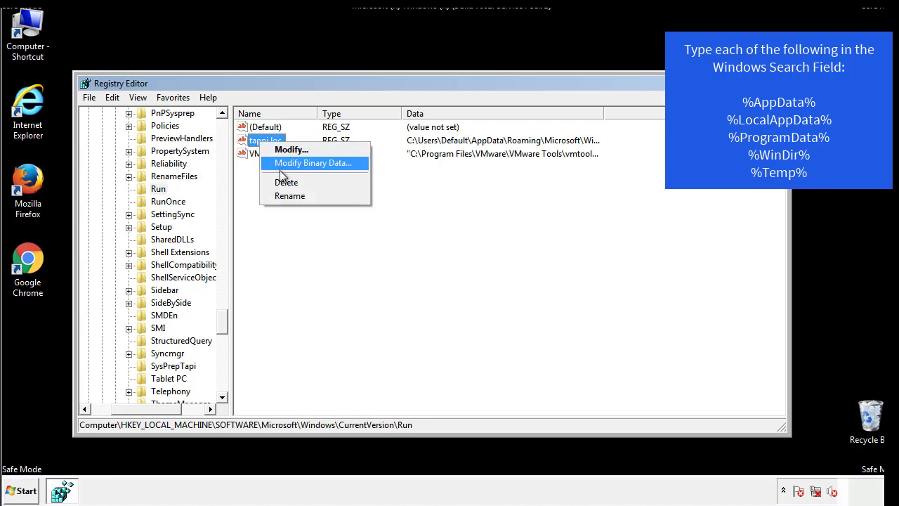
pyautogui.click(280, 180)
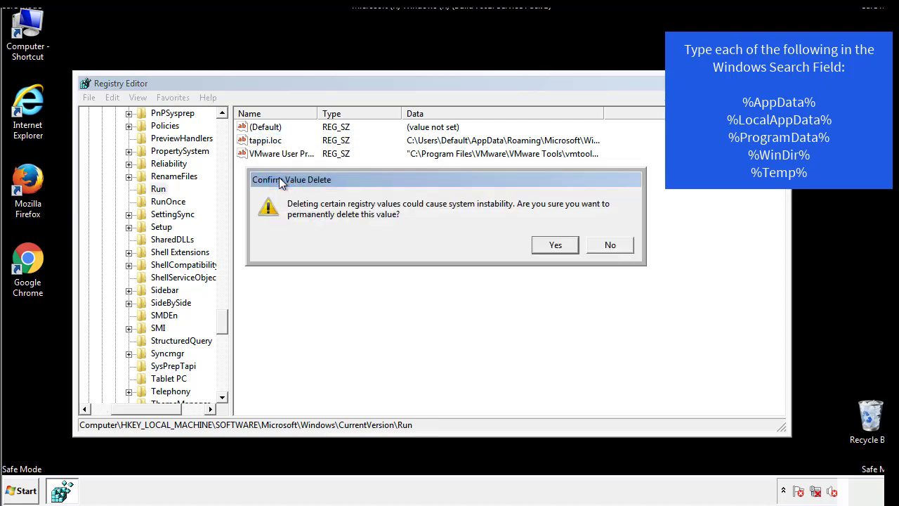
pyautogui.click(547, 245)
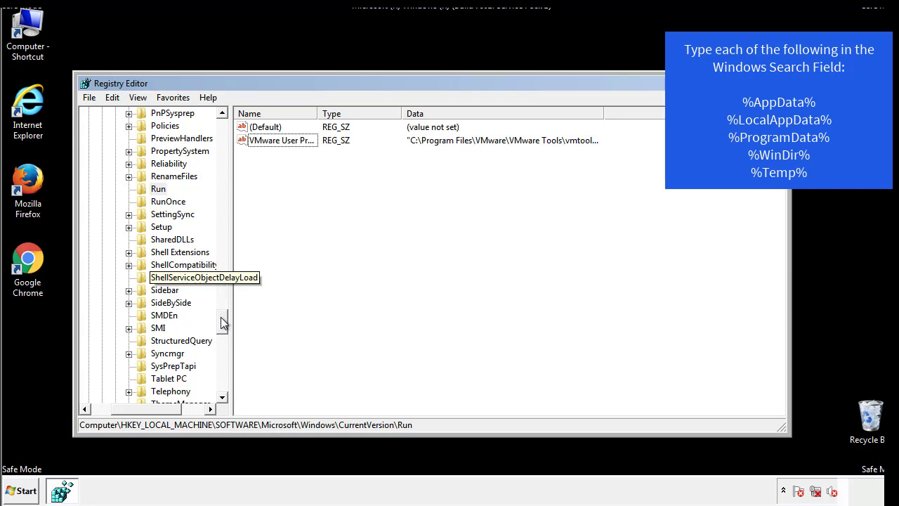
# Collapse the HKEY_LOCAL_MACHINE branch and expand HKEY_CURRENT_USER in the registry tree.
pyautogui.moveTo(221, 321); pyautogui.dragTo(220, 385)
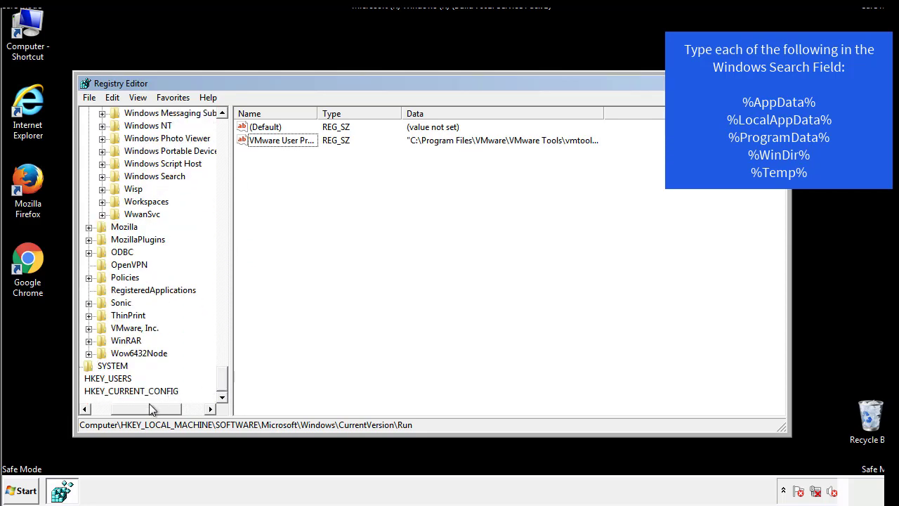
pyautogui.moveTo(149, 406); pyautogui.dragTo(122, 413)
pyautogui.moveTo(221, 378); pyautogui.dragTo(232, 132)
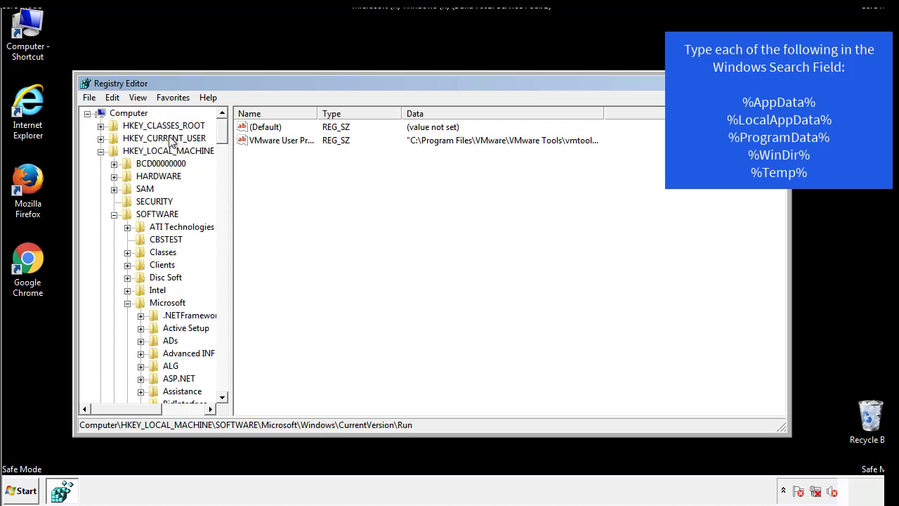
pyautogui.click(101, 151)
pyautogui.click(101, 138)
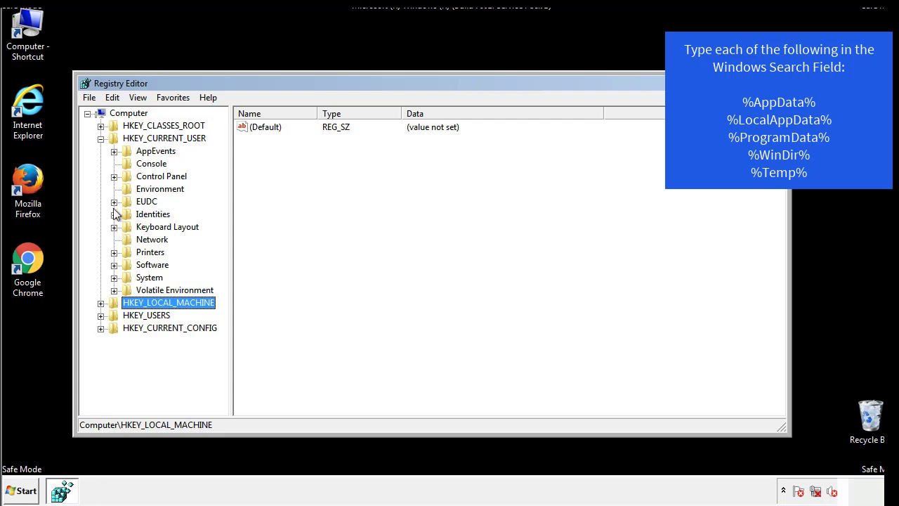
# Open HKEY_CURRENT_USER\Software\Microsoft\Windows\CurrentVersion\Run and check its values for suspicious startup entries.
pyautogui.click(114, 264)
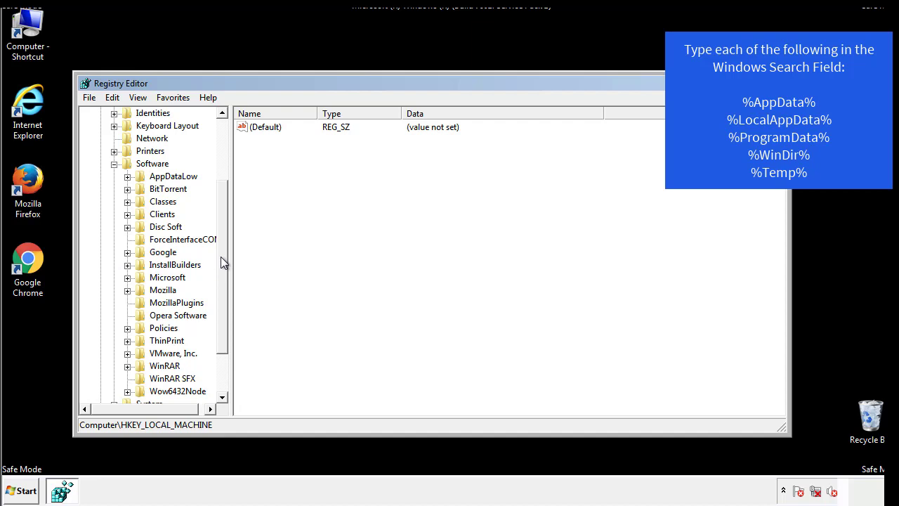
pyautogui.moveTo(221, 256); pyautogui.dragTo(222, 270)
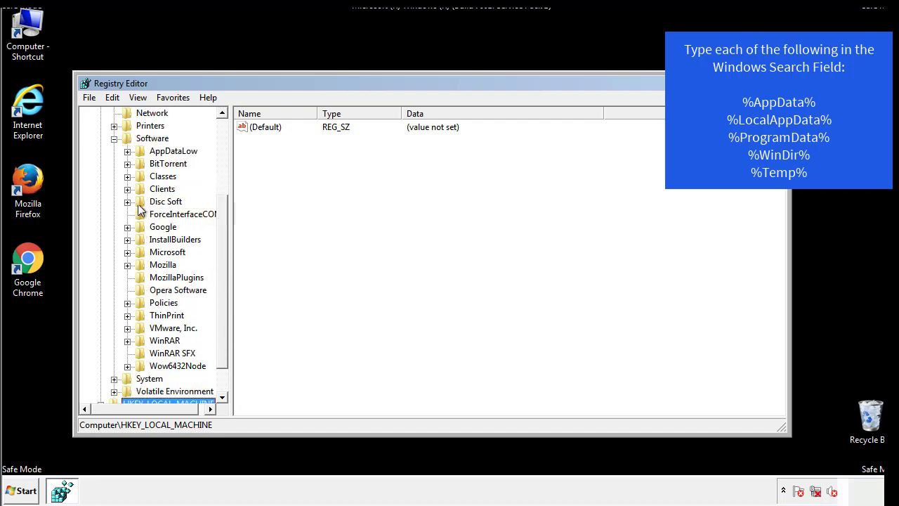
pyautogui.click(127, 252)
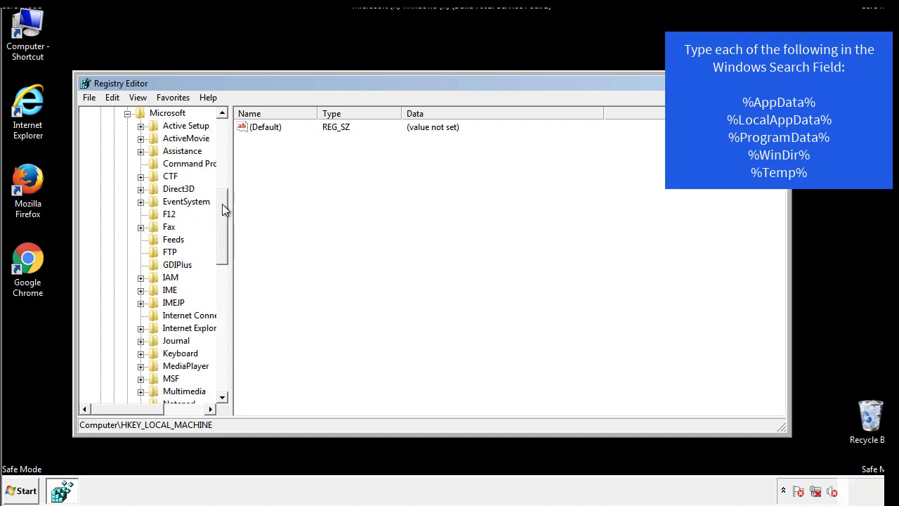
pyautogui.moveTo(223, 208); pyautogui.dragTo(221, 292)
pyautogui.click(141, 240)
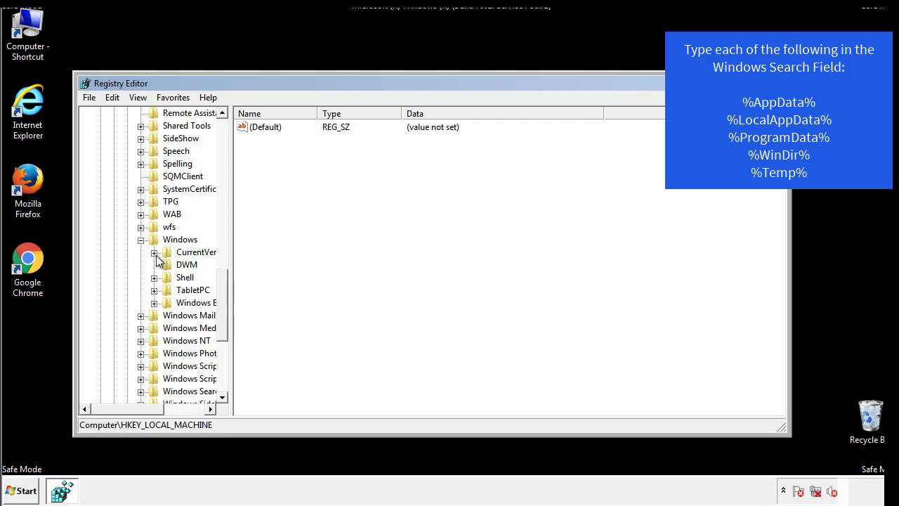
pyautogui.click(155, 252)
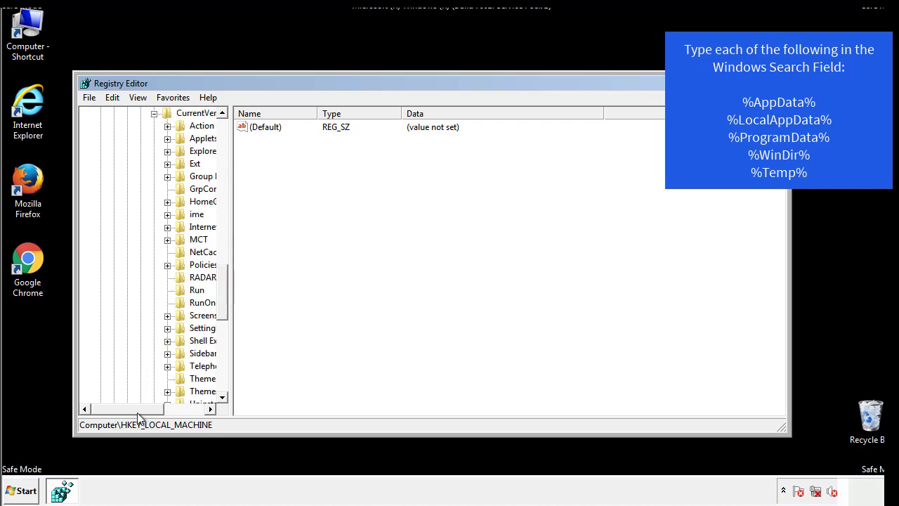
pyautogui.moveTo(137, 413); pyautogui.dragTo(158, 410)
pyautogui.click(156, 289)
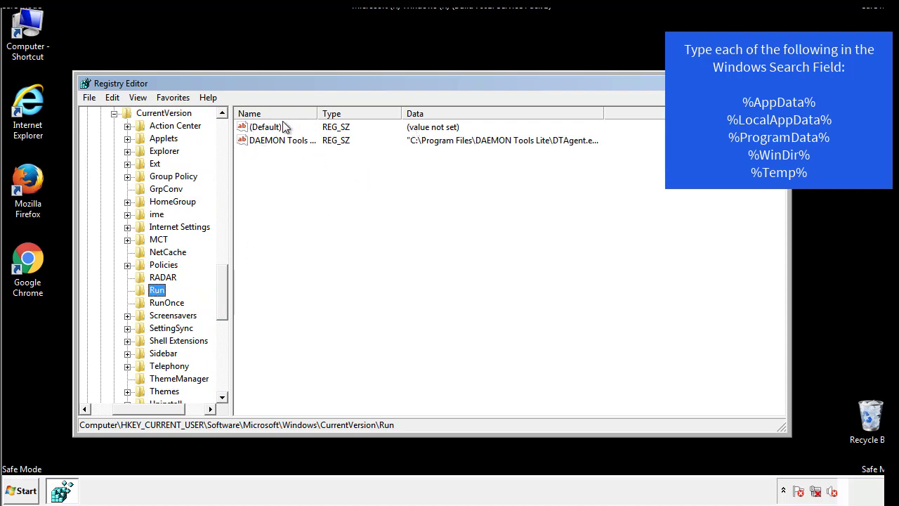
pyautogui.click(330, 156)
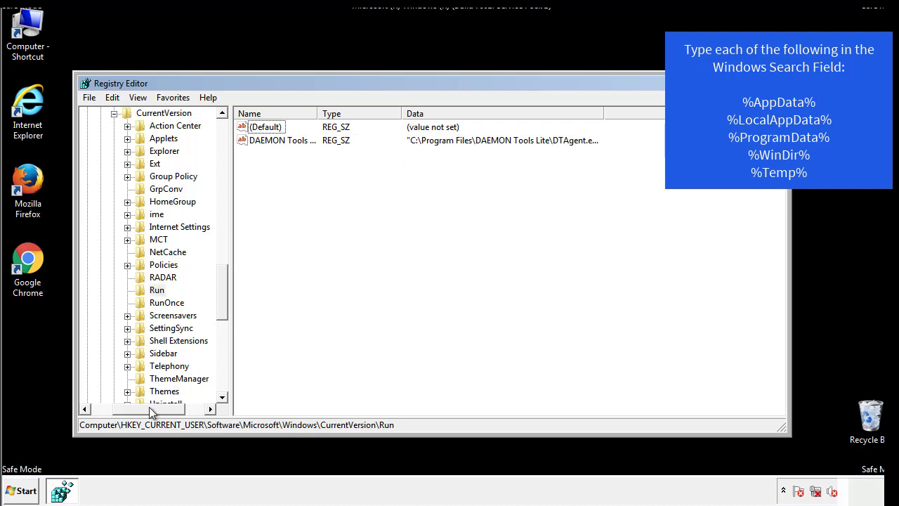
# Collapse the current user's Windows key and search the registry for %temp% in keys, values and data.
pyautogui.moveTo(149, 407); pyautogui.dragTo(126, 408)
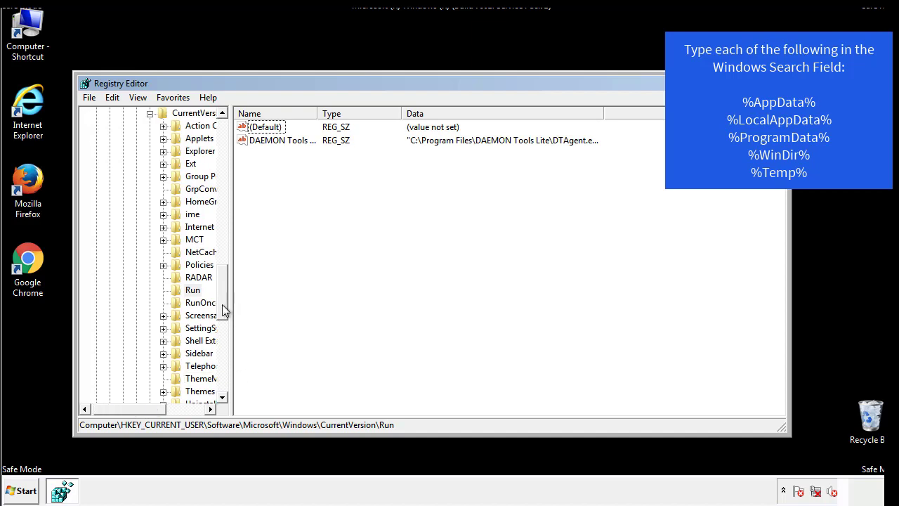
pyautogui.moveTo(225, 310); pyautogui.dragTo(224, 263)
pyautogui.click(137, 328)
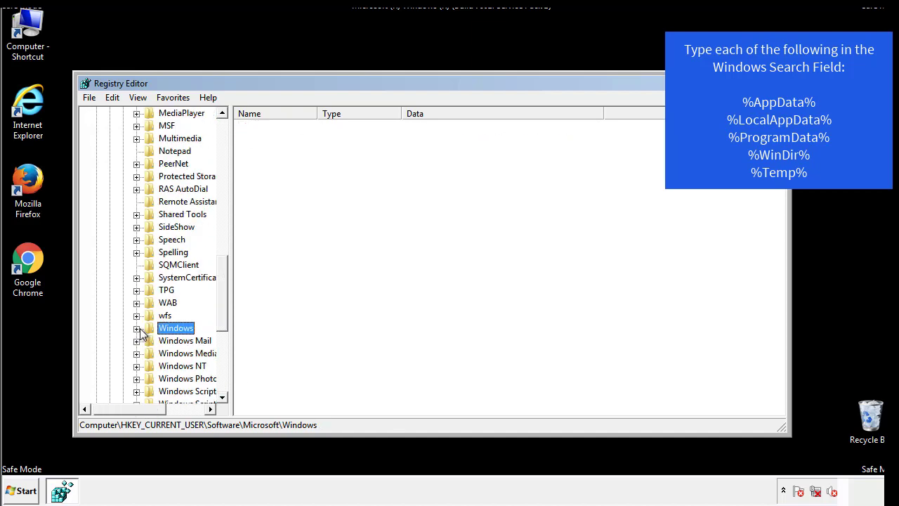
pyautogui.moveTo(225, 308); pyautogui.dragTo(227, 157)
pyautogui.click(113, 98)
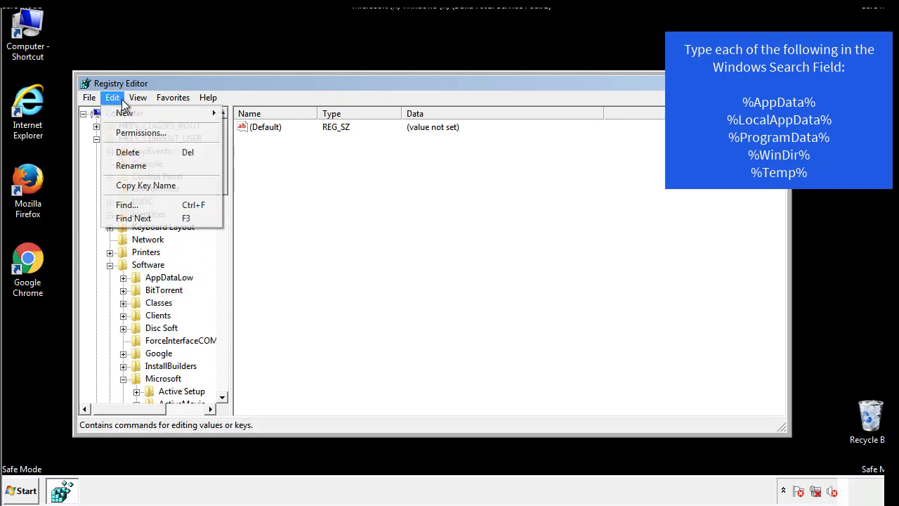
pyautogui.click(127, 205)
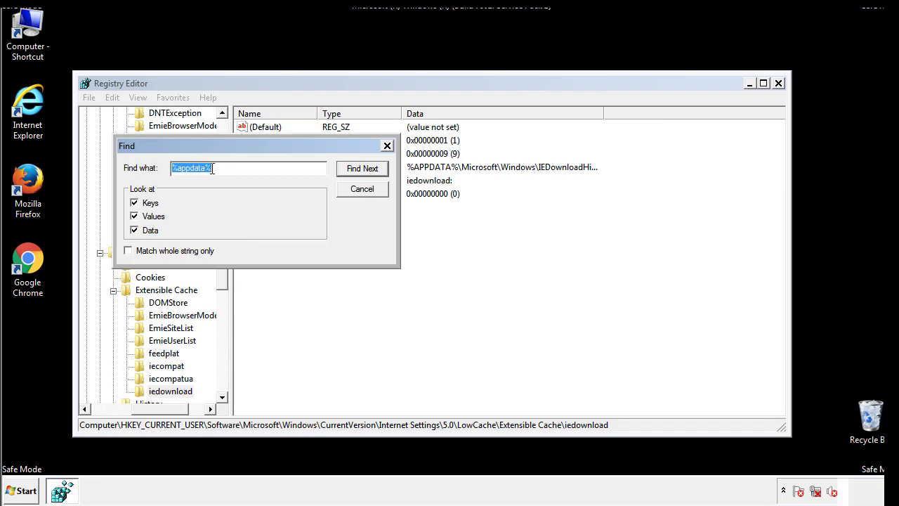
pyautogui.write('%temp%')
pyautogui.press('Return')
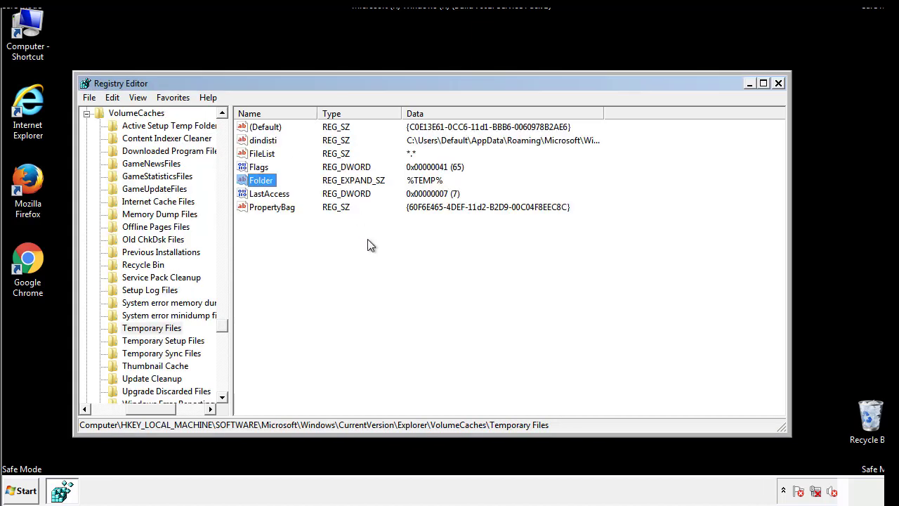
# Delete all values in the Temporary Files key under VolumeCaches and confirm the deletion.
pyautogui.moveTo(288, 225); pyautogui.dragTo(255, 128)
pyautogui.rightClick(254, 128)
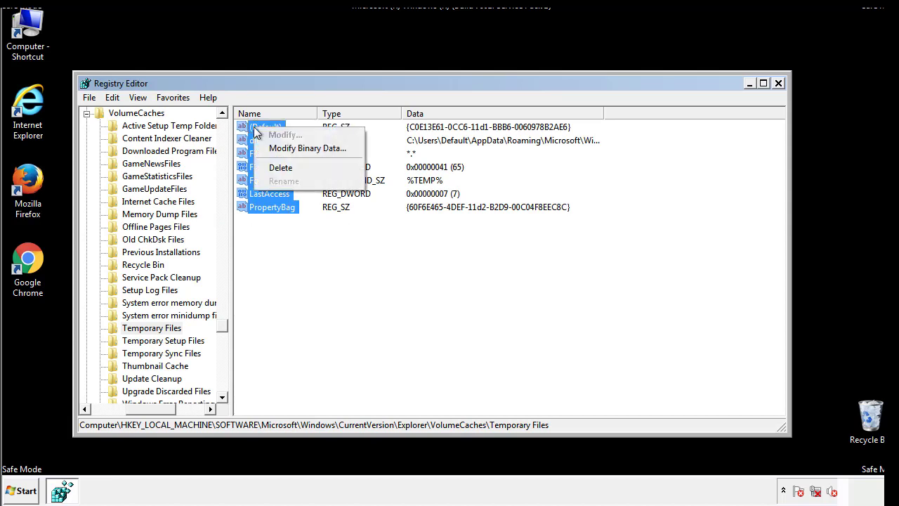
pyautogui.click(272, 167)
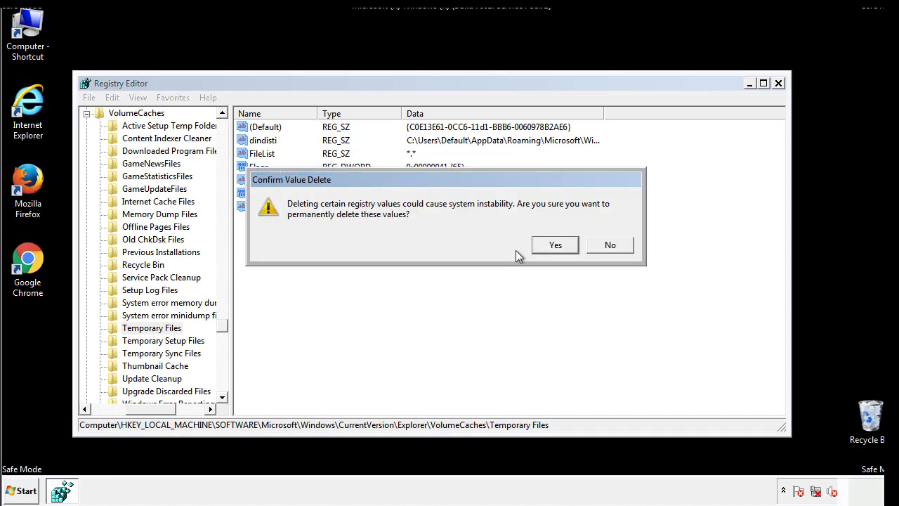
pyautogui.click(573, 245)
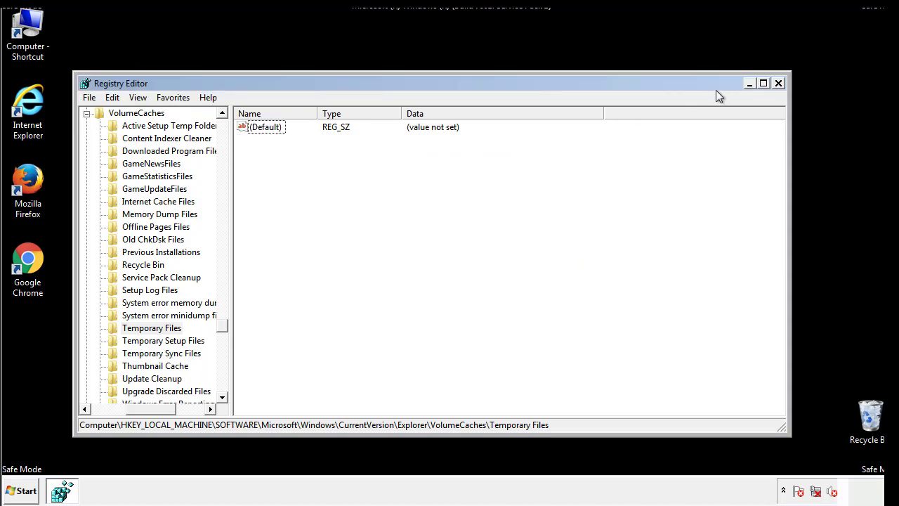
# Close the Registry Editor and launch the System Configuration utility by running msconfig.
pyautogui.click(779, 84)
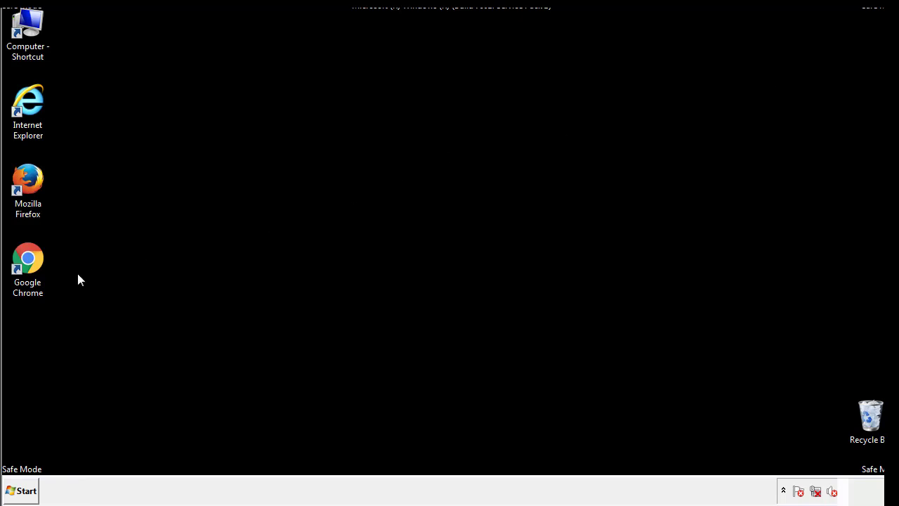
pyautogui.click(21, 495)
pyautogui.write('ms')
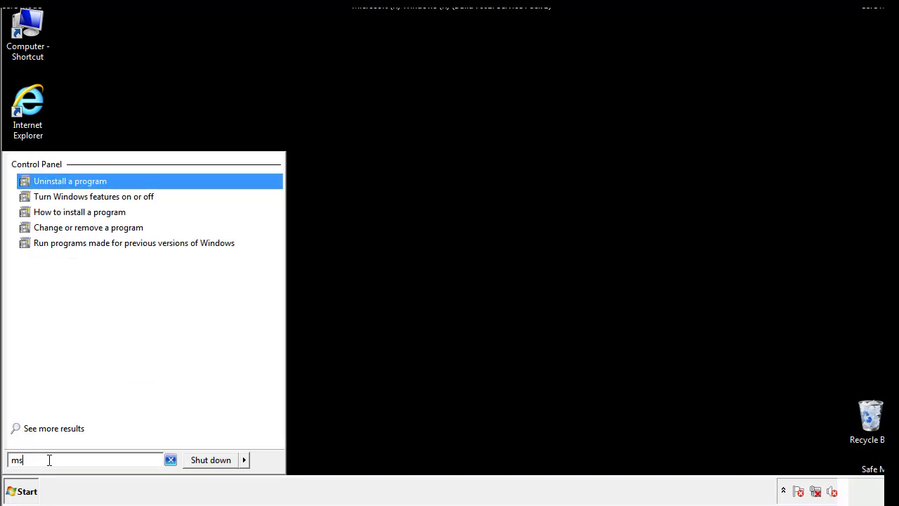
pyautogui.write('confgi')
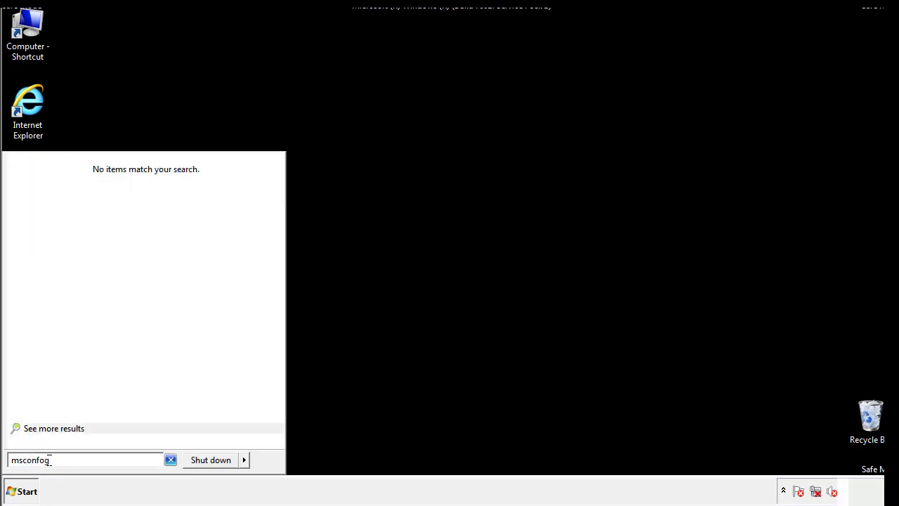
pyautogui.press('BackSpace')
pyautogui.press('BackSpace')
pyautogui.write('ig')
pyautogui.press('Return')
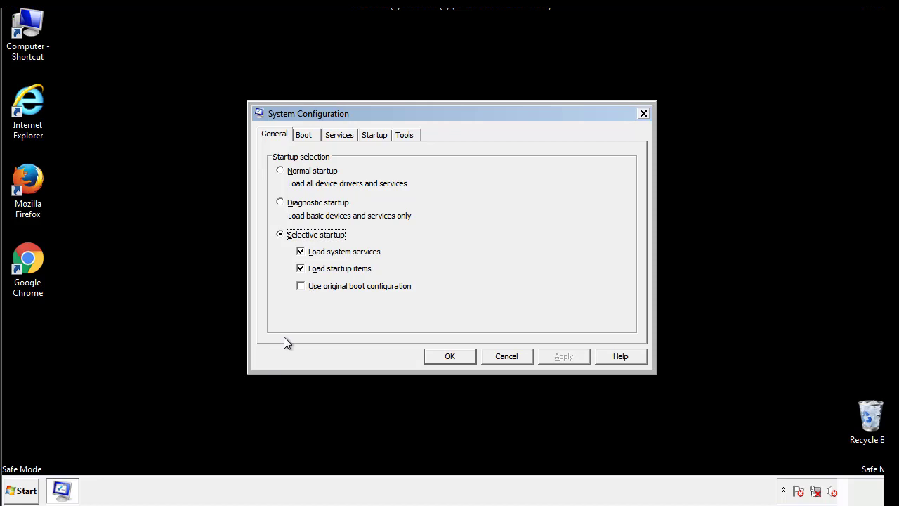
# Turn off the Safe boot option, apply the boot settings and restart the computer.
pyautogui.click(303, 135)
pyautogui.click(284, 271)
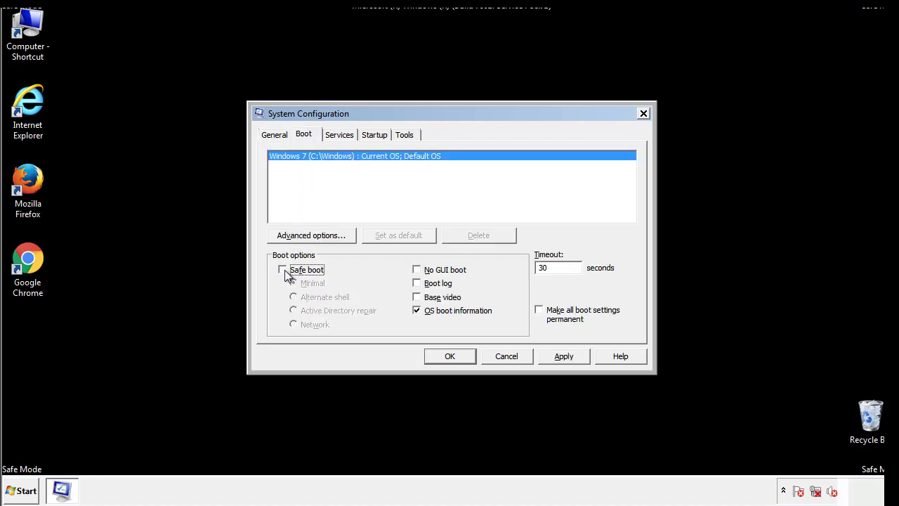
pyautogui.click(566, 358)
pyautogui.click(467, 357)
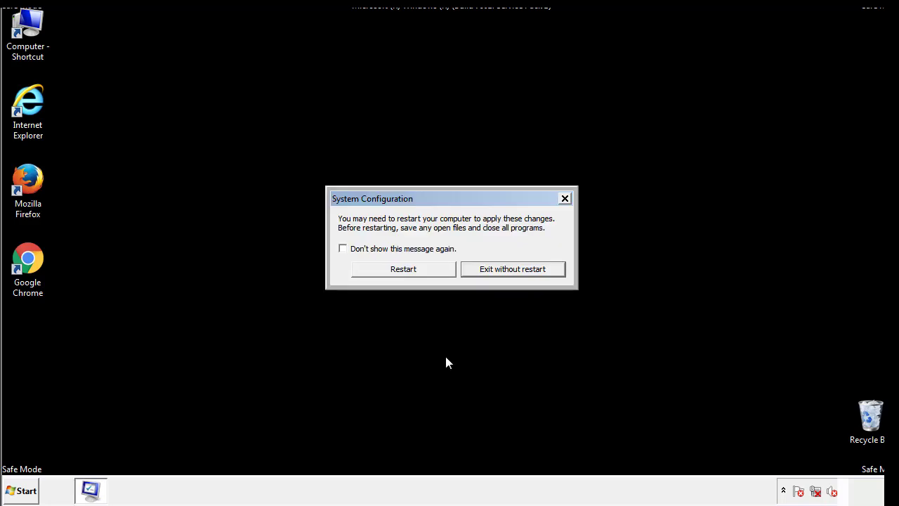
pyautogui.click(416, 273)
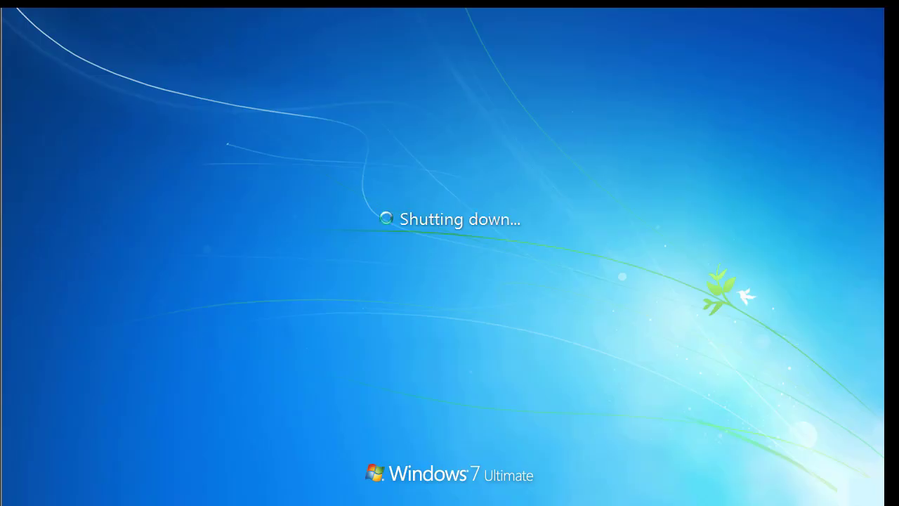